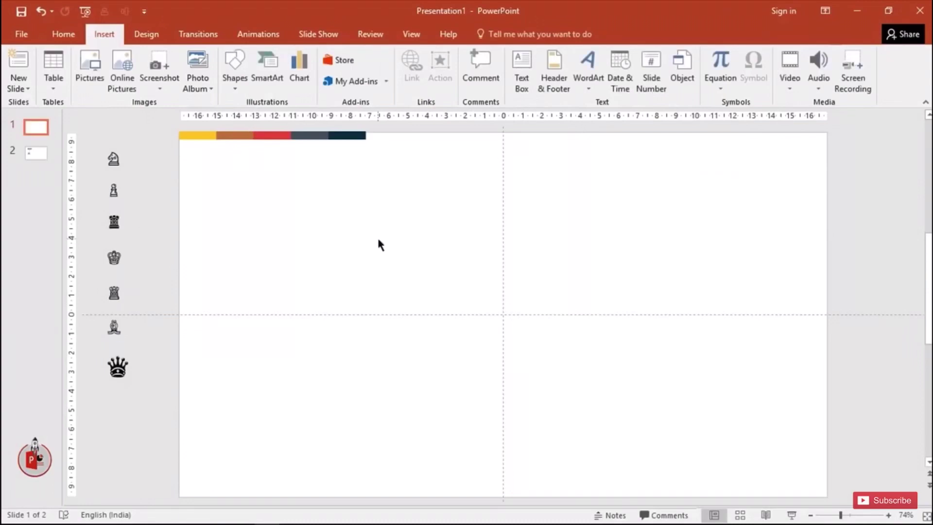
Draw a large oval circle and centre it on the slide
{"action": "left_click", "coordinate": [243, 84]}
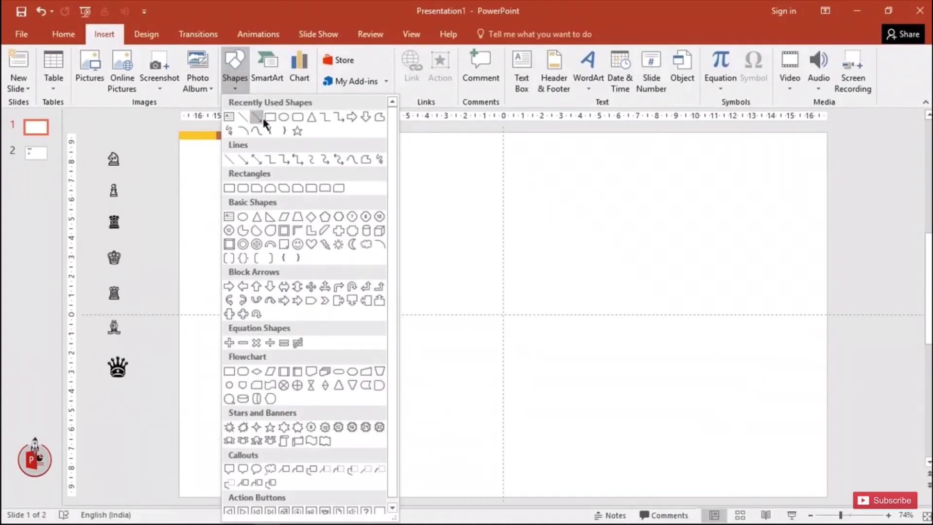
{"action": "left_click", "coordinate": [251, 216]}
{"action": "left_click_drag", "start_coordinate": [405, 183], "coordinate": [678, 455]}
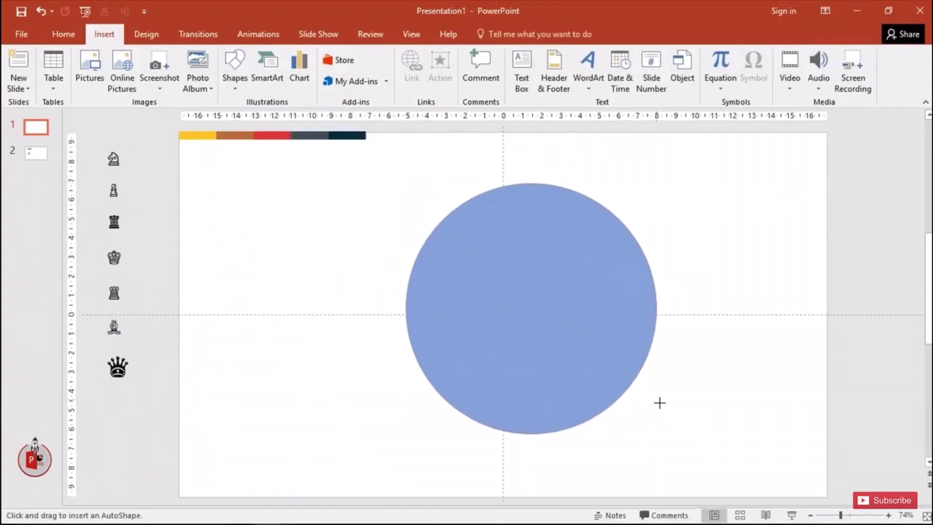
{"action": "left_click_drag", "start_coordinate": [556, 316], "coordinate": [521, 308]}
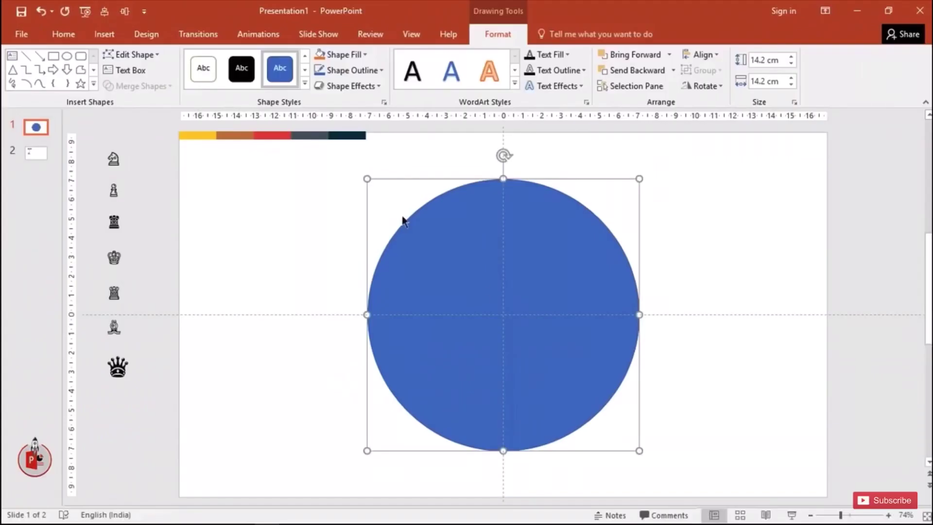
Set the circle's fill transparency to 38%
{"action": "right_click", "coordinate": [511, 305]}
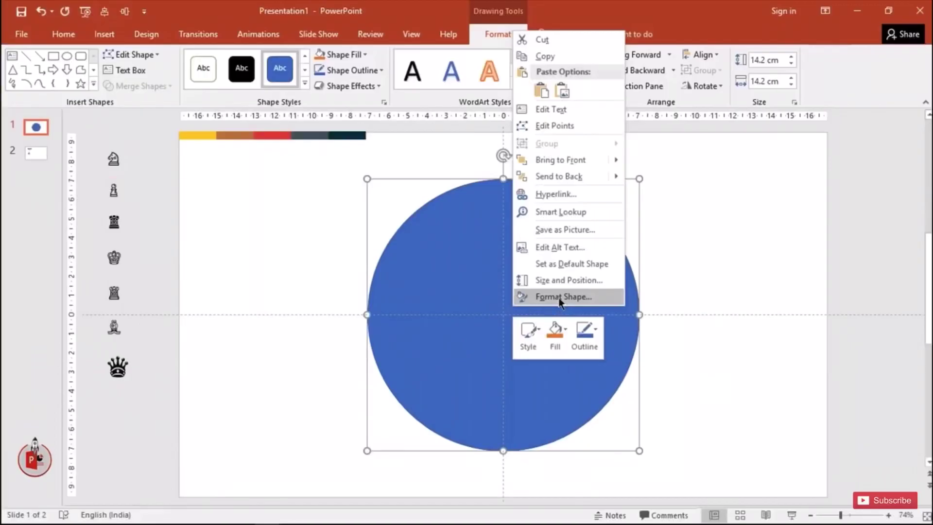
{"action": "key", "text": "Escape"}
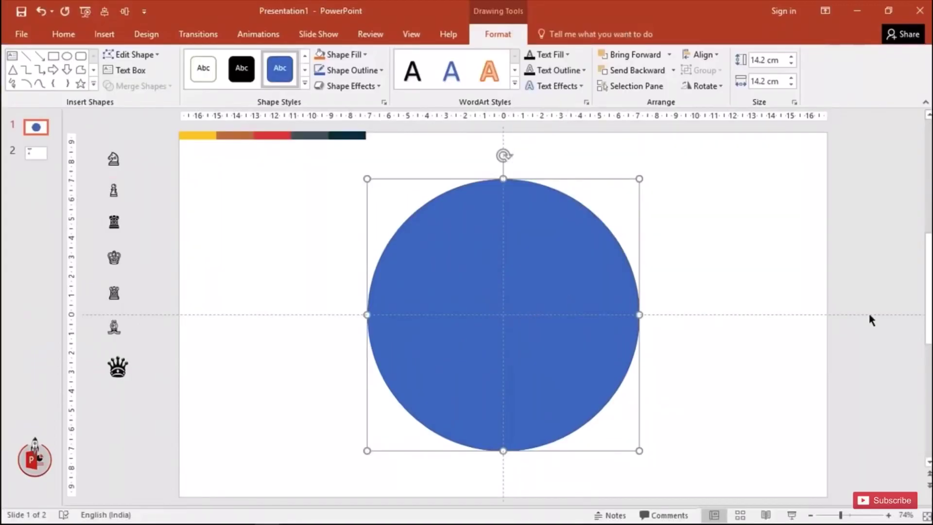
{"action": "left_click_drag", "start_coordinate": [826, 340], "coordinate": [837, 339]}
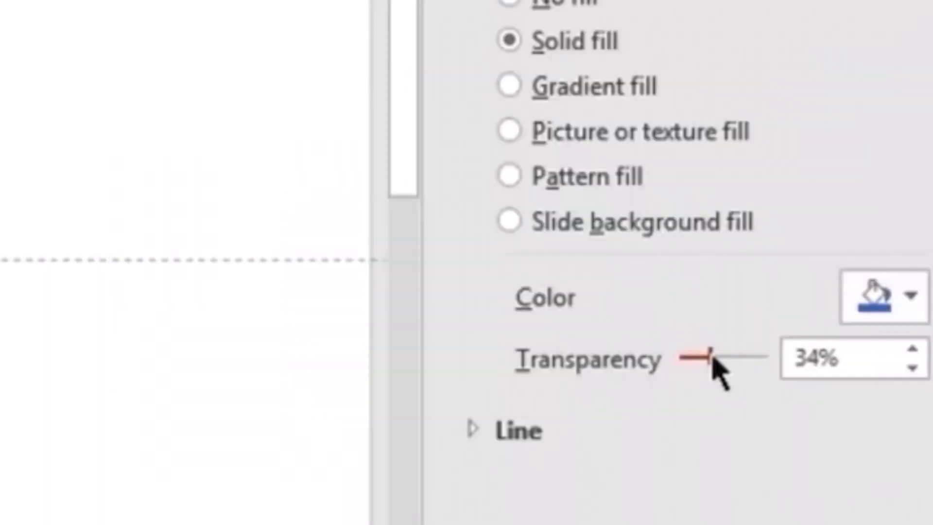
{"action": "left_click_drag", "start_coordinate": [714, 369], "coordinate": [717, 371]}
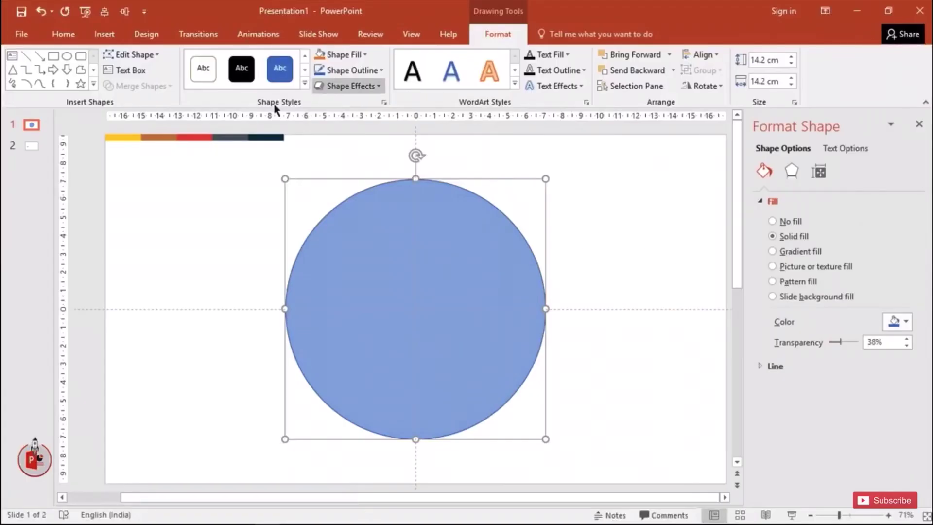
Draw a rounded rectangle at the circle's upper left and shape it into a long pill
{"action": "left_click", "coordinate": [94, 85]}
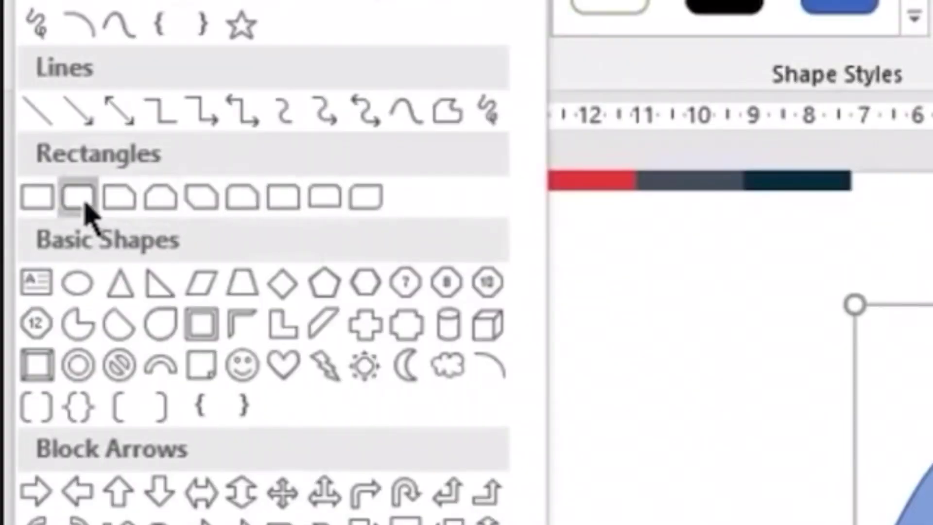
{"action": "left_click", "coordinate": [27, 143]}
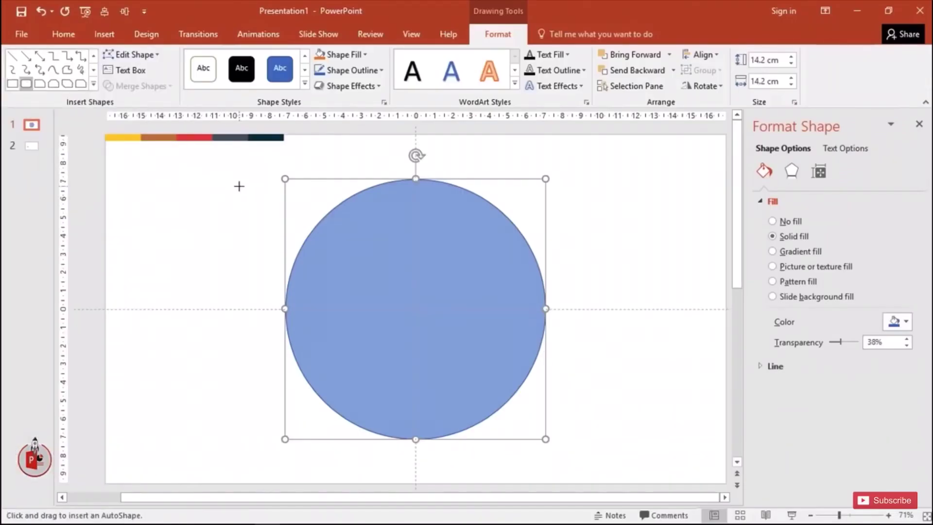
{"action": "left_click_drag", "start_coordinate": [238, 190], "coordinate": [407, 242]}
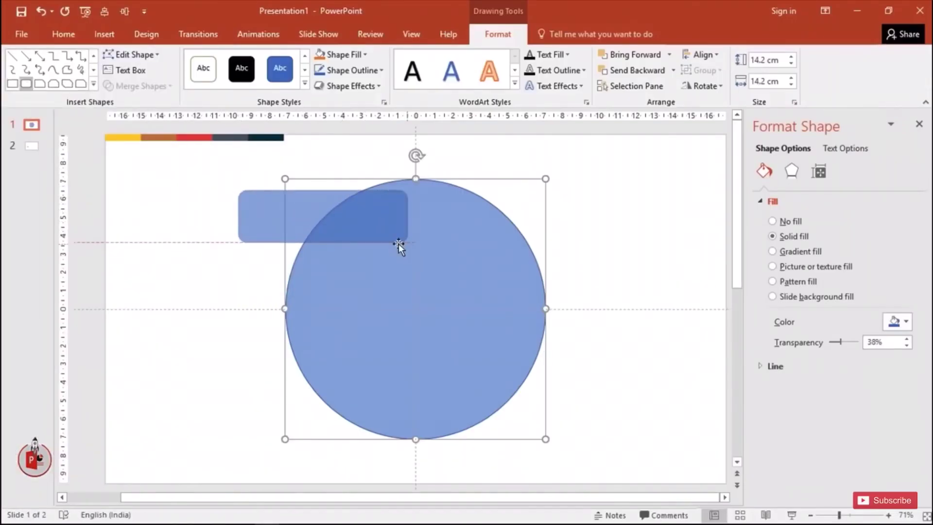
{"action": "left_click_drag", "start_coordinate": [247, 192], "coordinate": [264, 191]}
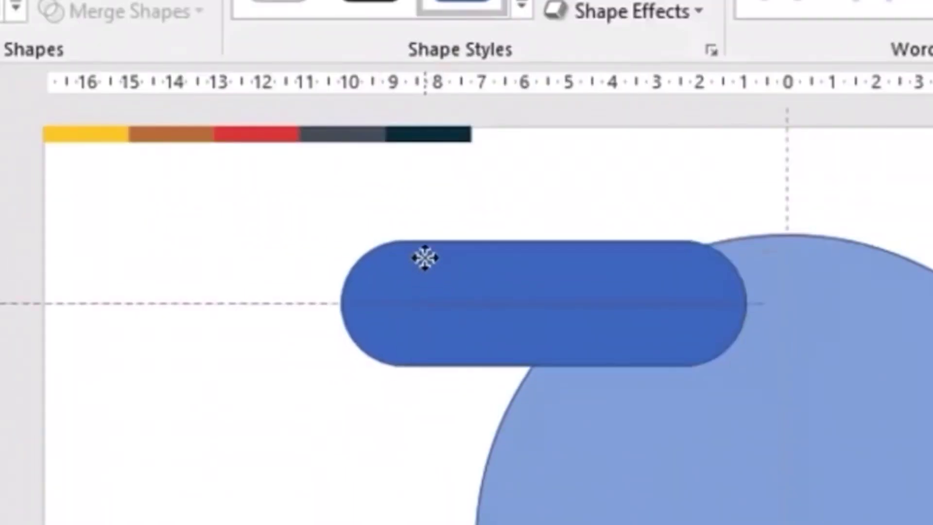
{"action": "left_click_drag", "start_coordinate": [424, 258], "coordinate": [425, 253]}
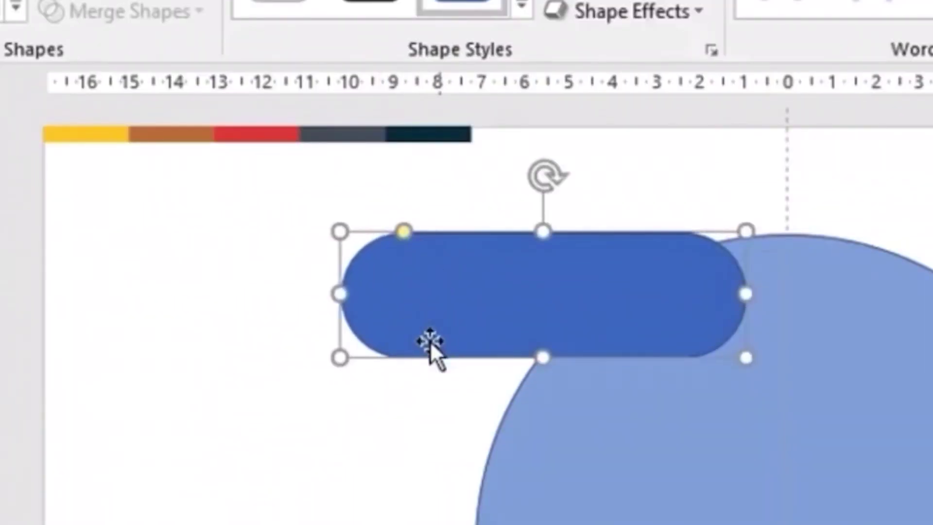
{"action": "left_click_drag", "start_coordinate": [340, 293], "coordinate": [317, 294]}
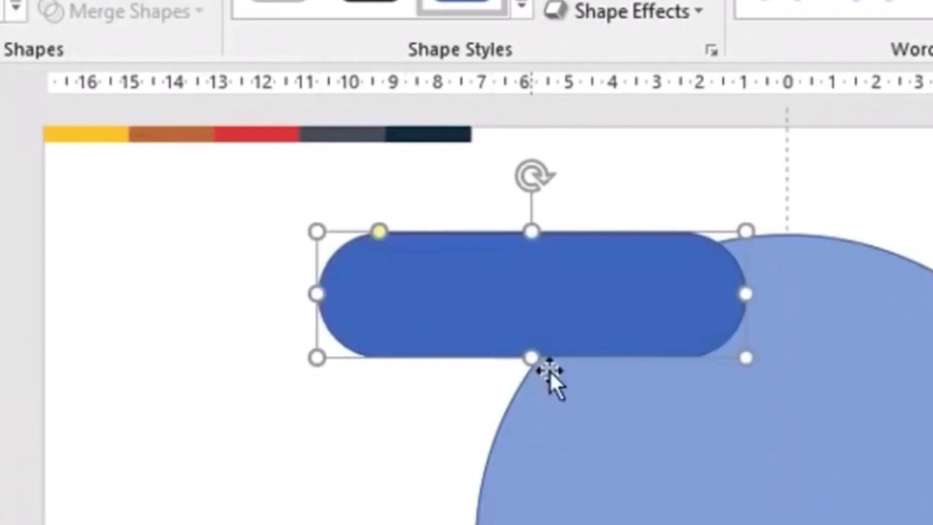
{"action": "left_click_drag", "start_coordinate": [533, 362], "coordinate": [531, 377]}
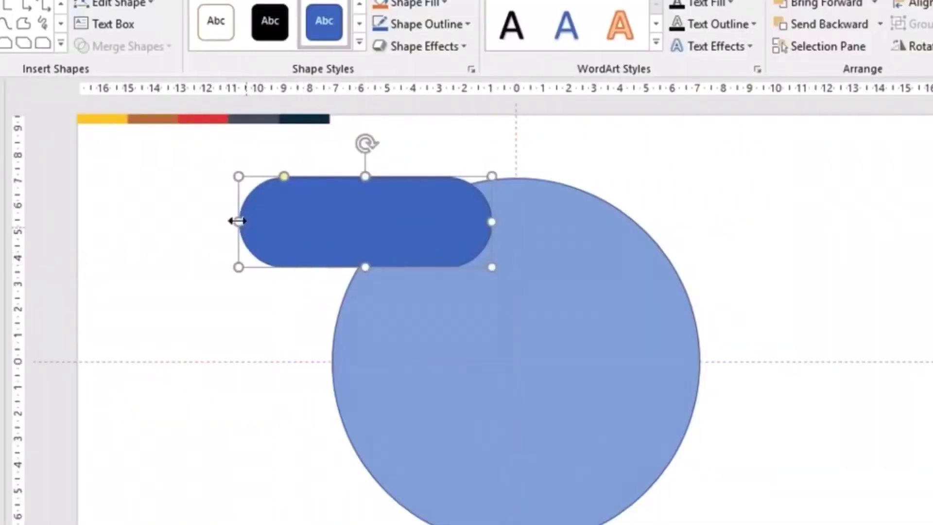
{"action": "key", "text": "Delete"}
{"action": "left_click_drag", "start_coordinate": [227, 221], "coordinate": [208, 221]}
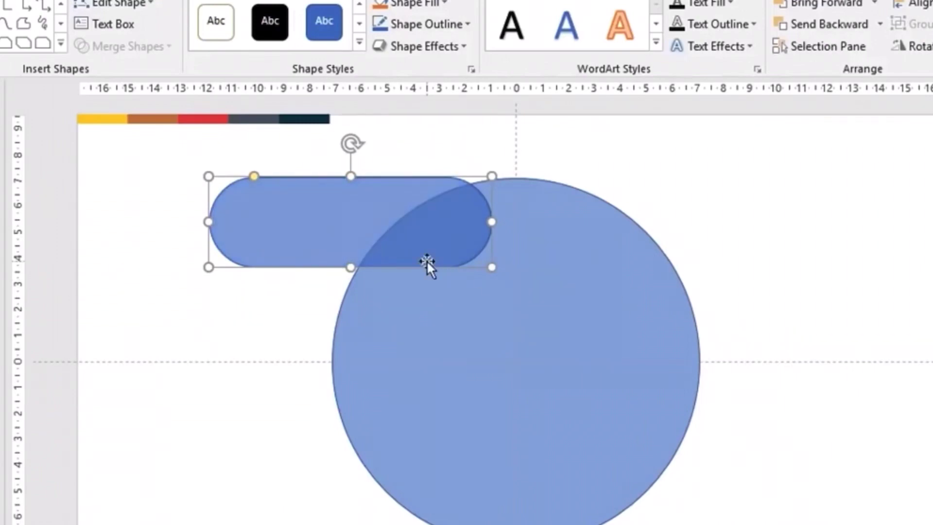
Copy the pill to the middle-left and bottom-left of the circle
{"action": "left_click_drag", "start_coordinate": [371, 214], "coordinate": [282, 344]}
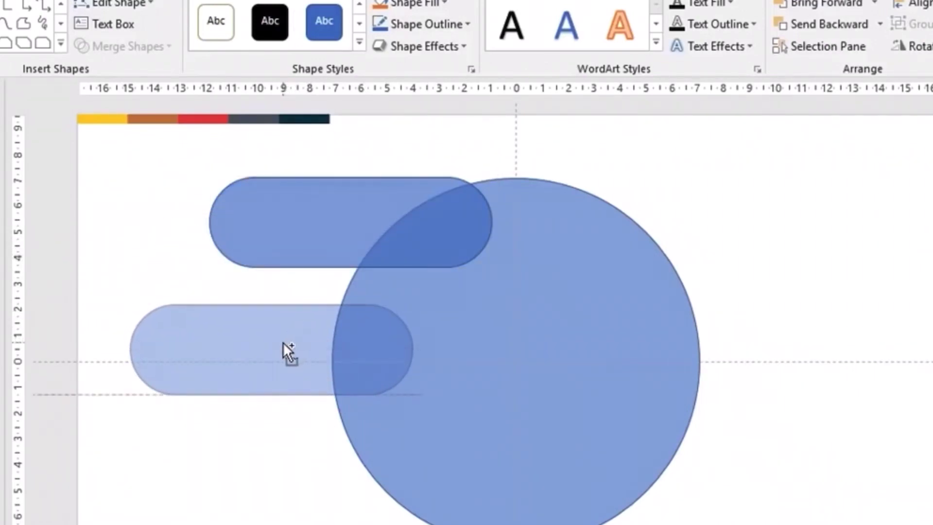
{"action": "left_click_drag", "start_coordinate": [279, 344], "coordinate": [279, 344]}
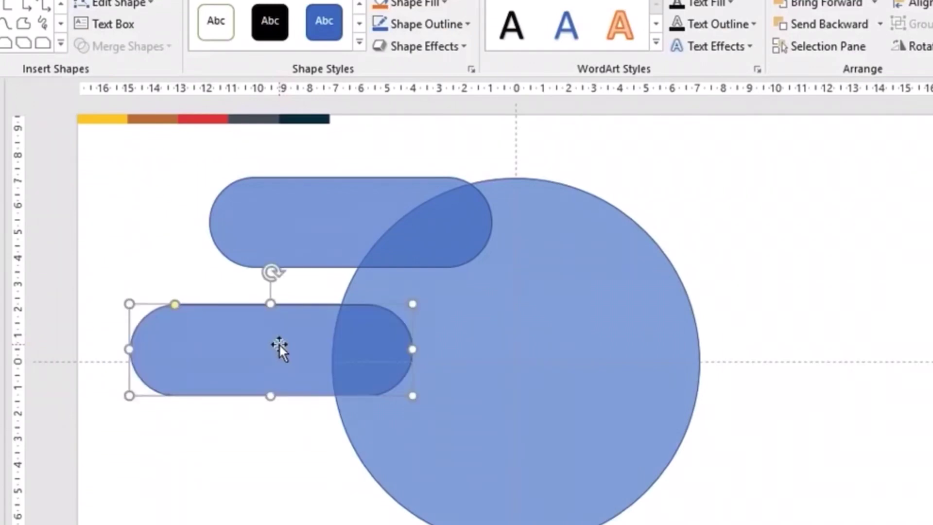
{"action": "left_click", "coordinate": [334, 209]}
{"action": "left_click_drag", "start_coordinate": [334, 209], "coordinate": [322, 484]}
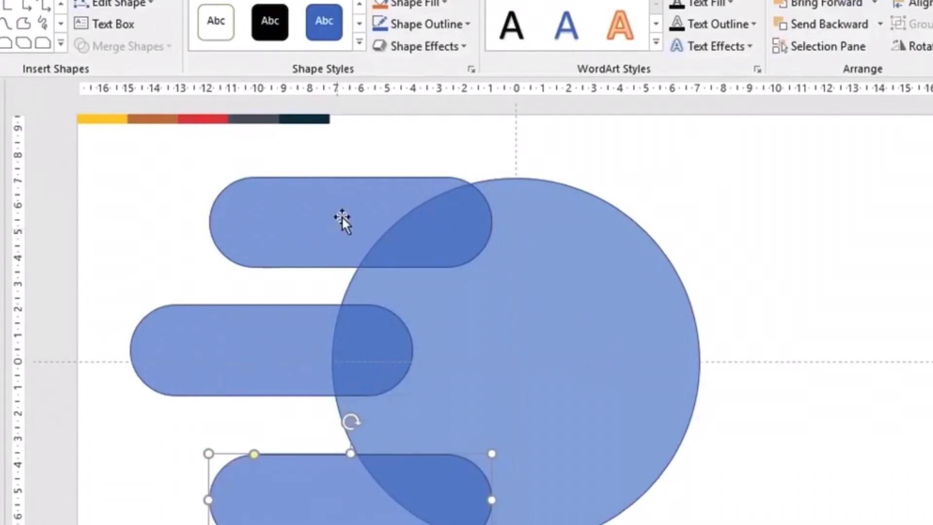
Duplicate the top, bottom and middle left pills onto the circle's right side
{"action": "left_click", "coordinate": [339, 214], "text": "ctrl"}
{"action": "mouse_move", "coordinate": [329, 214]}
{"action": "left_mouse_down"}
{"action": "mouse_move", "coordinate": [615, 155]}
{"action": "mouse_move", "coordinate": [605, 164]}
{"action": "left_mouse_up"}
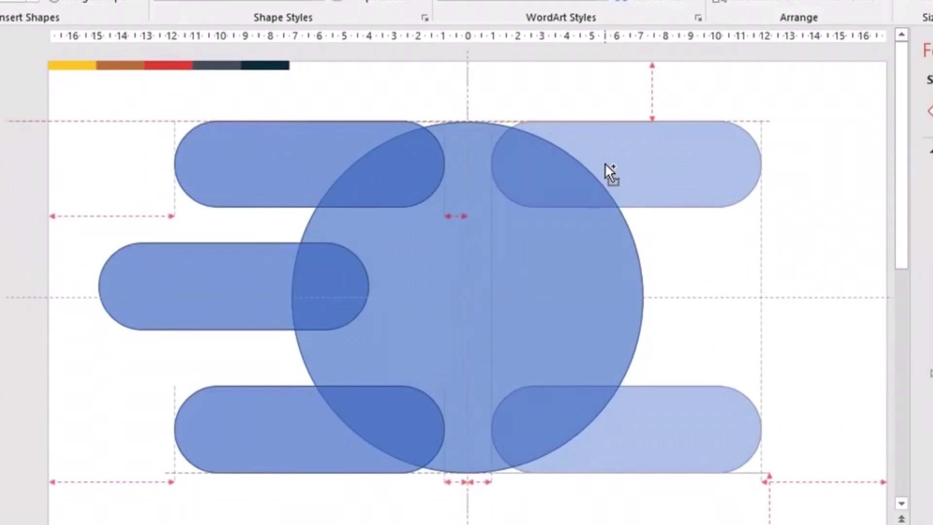
{"action": "left_click_drag", "start_coordinate": [605, 162], "coordinate": [606, 162]}
{"action": "left_click", "coordinate": [246, 292]}
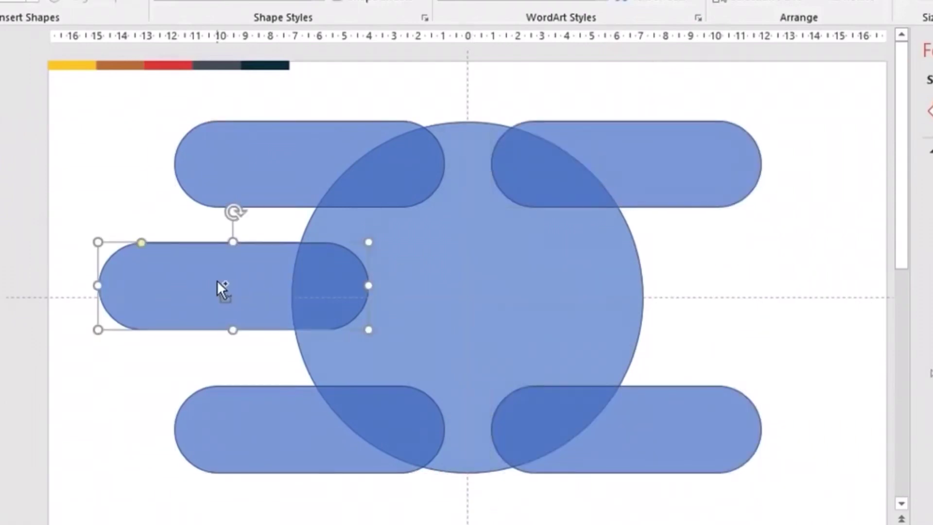
{"action": "left_click_drag", "start_coordinate": [217, 287], "coordinate": [681, 287]}
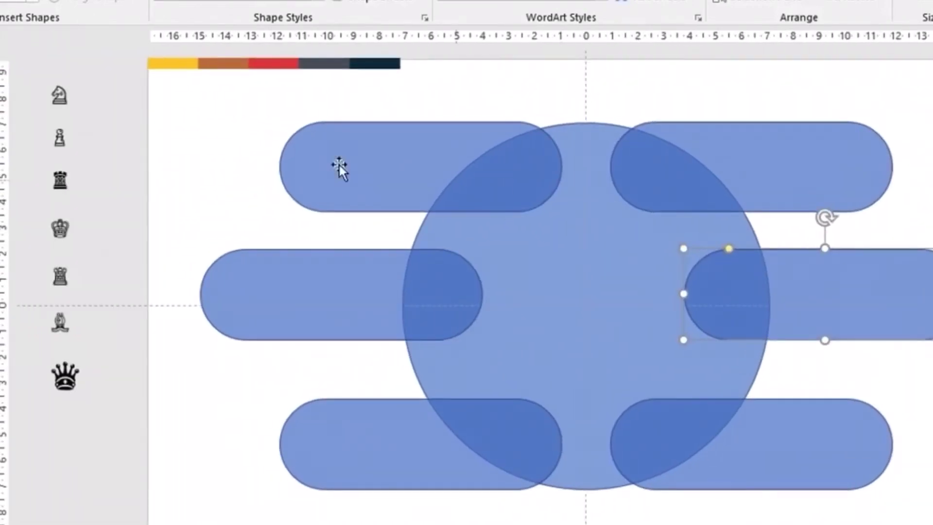
Select all pills and the circle and apply Merge Shapes > Fragment
{"action": "left_click", "coordinate": [188, 104]}
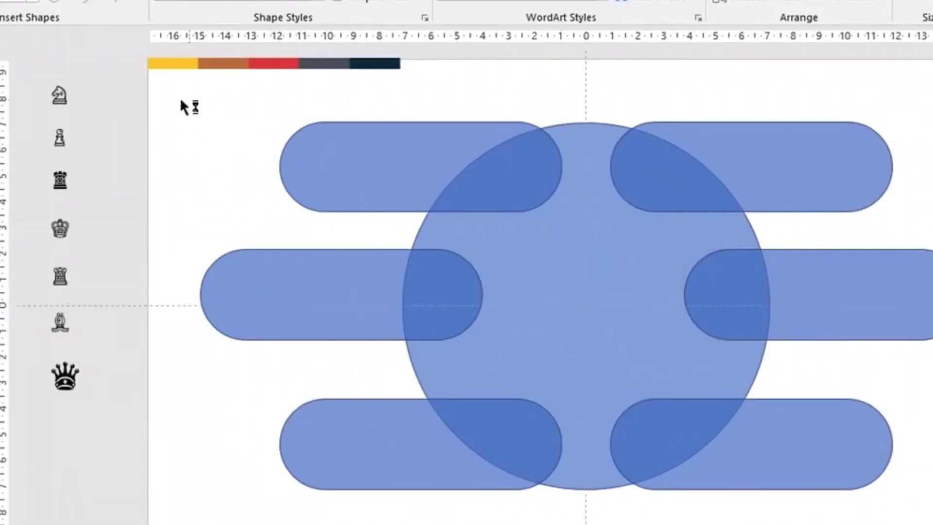
{"action": "left_click_drag", "start_coordinate": [134, 119], "coordinate": [884, 491]}
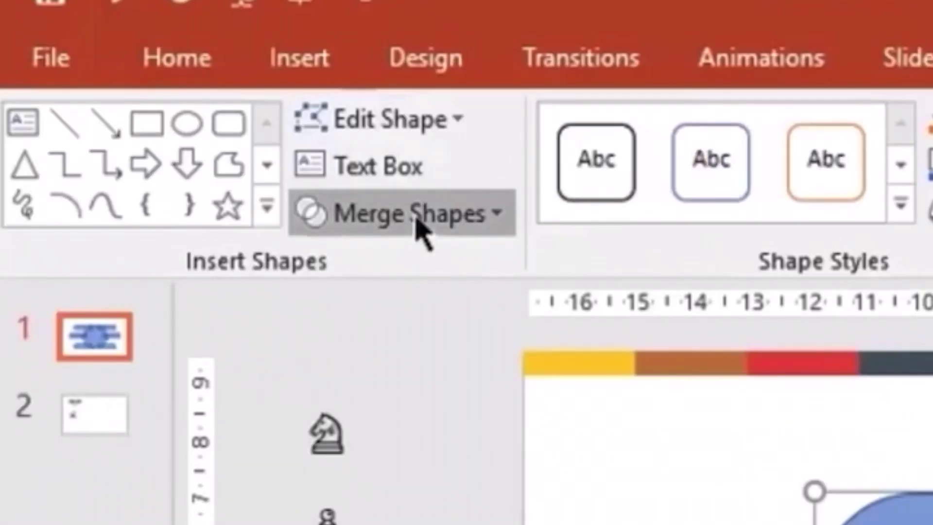
{"action": "left_click", "coordinate": [417, 223]}
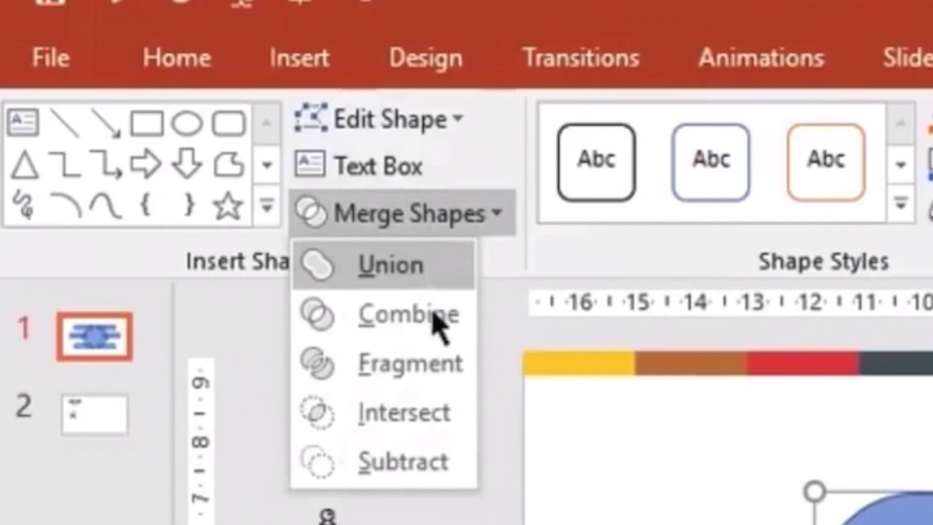
{"action": "left_click", "coordinate": [411, 364]}
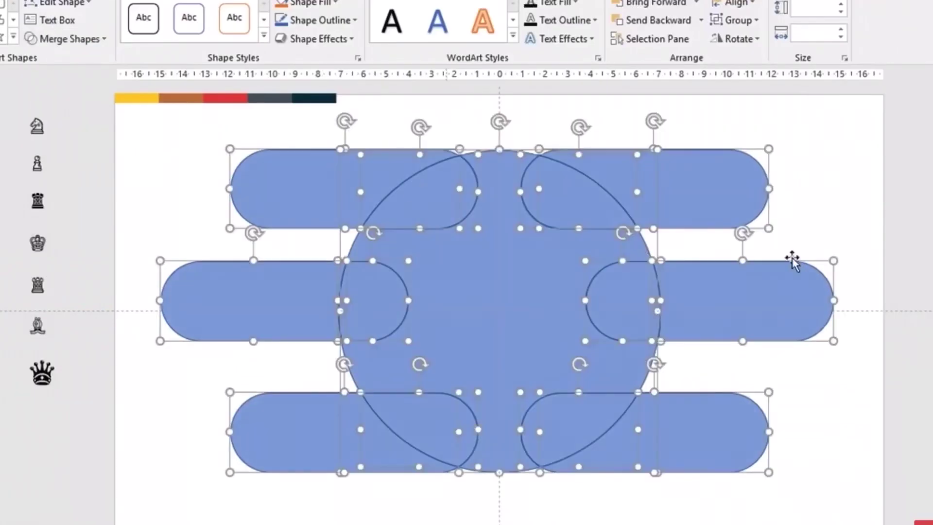
Delete the central circle fragment
{"action": "left_click", "coordinate": [825, 252]}
{"action": "left_click", "coordinate": [511, 254]}
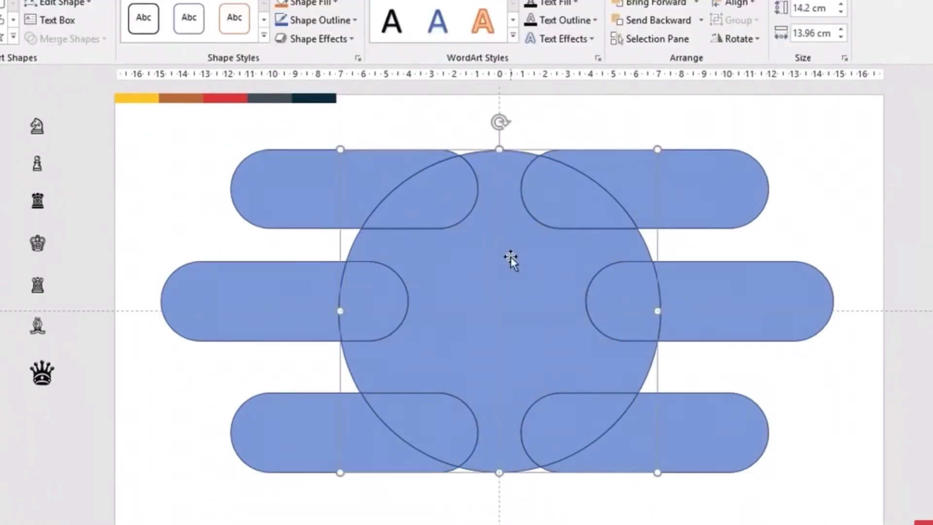
{"action": "key", "text": "Delete"}
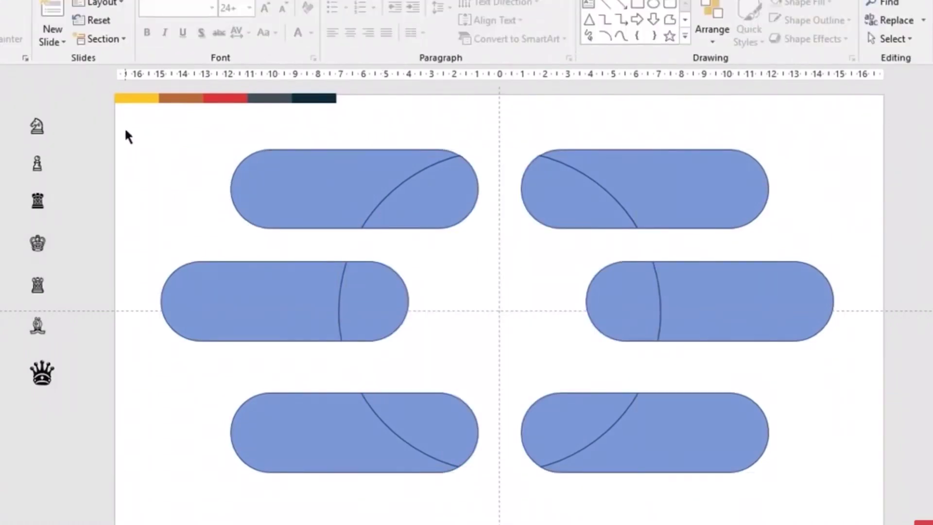
Set the fill transparency of all six pill shapes to 0% in Format Object
{"action": "left_click_drag", "start_coordinate": [126, 131], "coordinate": [865, 499]}
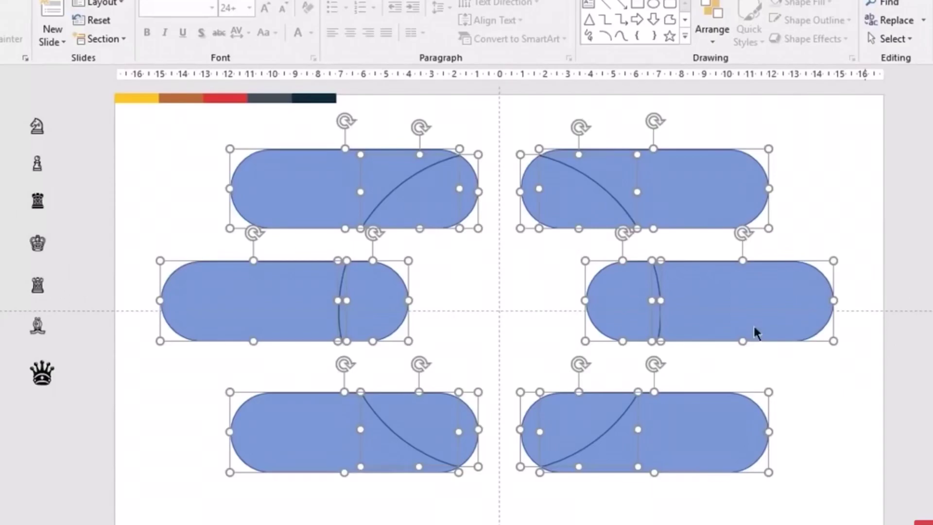
{"action": "right_click", "coordinate": [743, 303]}
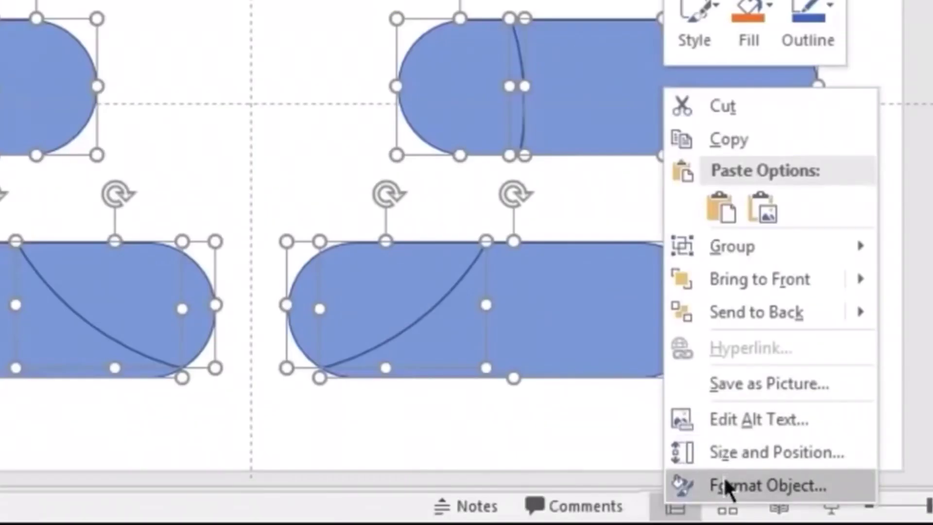
{"action": "left_click", "coordinate": [726, 480]}
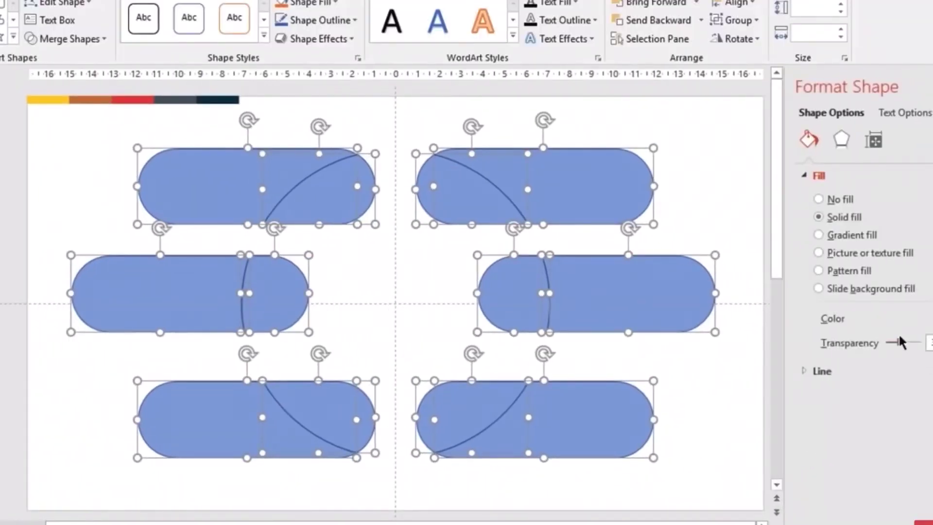
{"action": "left_click_drag", "start_coordinate": [901, 349], "coordinate": [886, 351]}
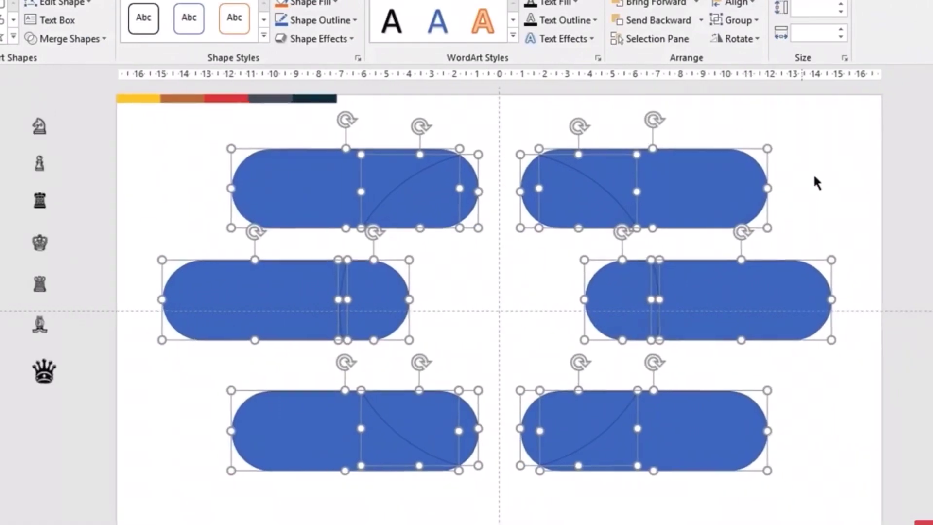
{"action": "left_click", "coordinate": [830, 145]}
{"action": "right_click", "coordinate": [830, 145]}
In Format Background, try a gradient and then a dark grey solid fill
{"action": "left_click", "coordinate": [875, 283]}
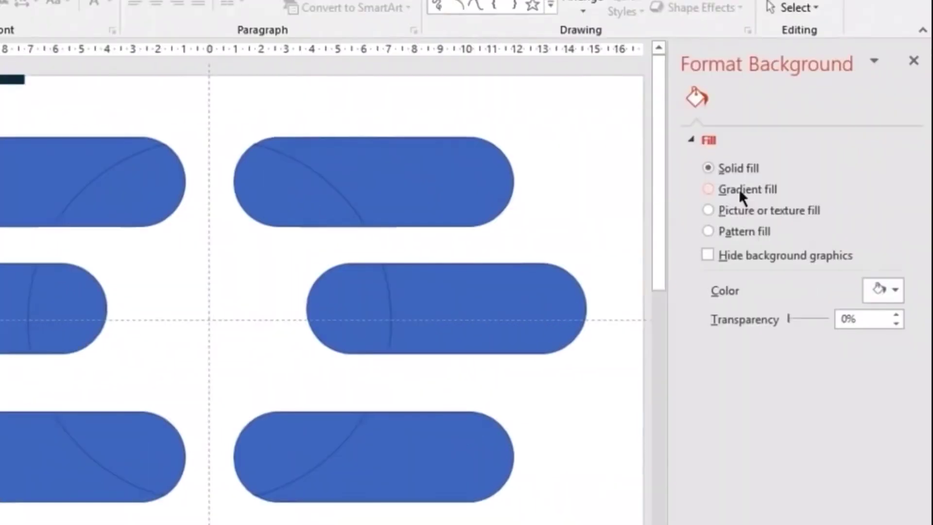
{"action": "left_click", "coordinate": [714, 190]}
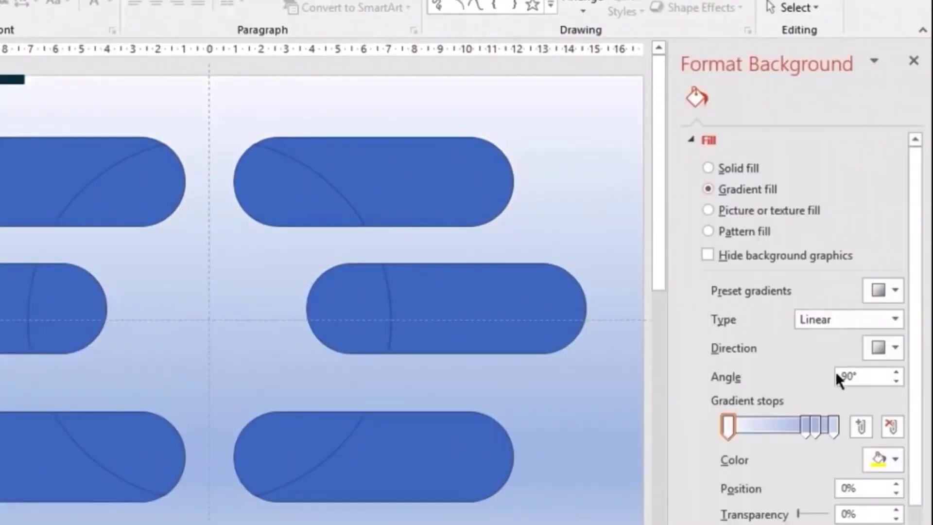
{"action": "left_click", "coordinate": [815, 426]}
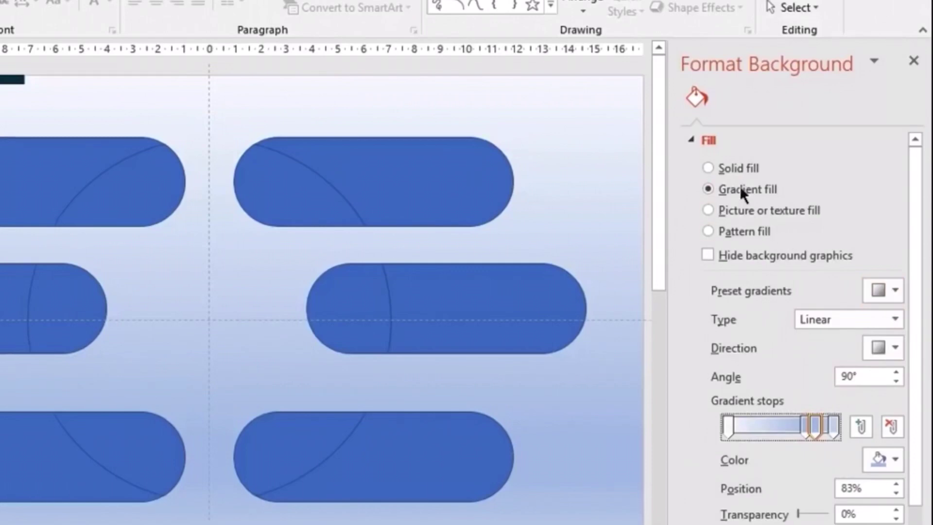
{"action": "left_click", "coordinate": [738, 170]}
{"action": "left_click", "coordinate": [890, 290]}
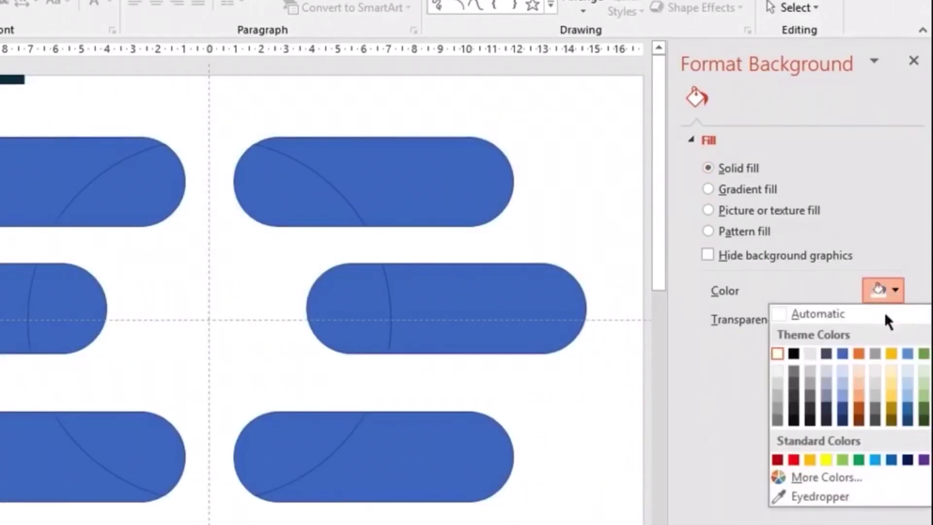
{"action": "left_click", "coordinate": [811, 384]}
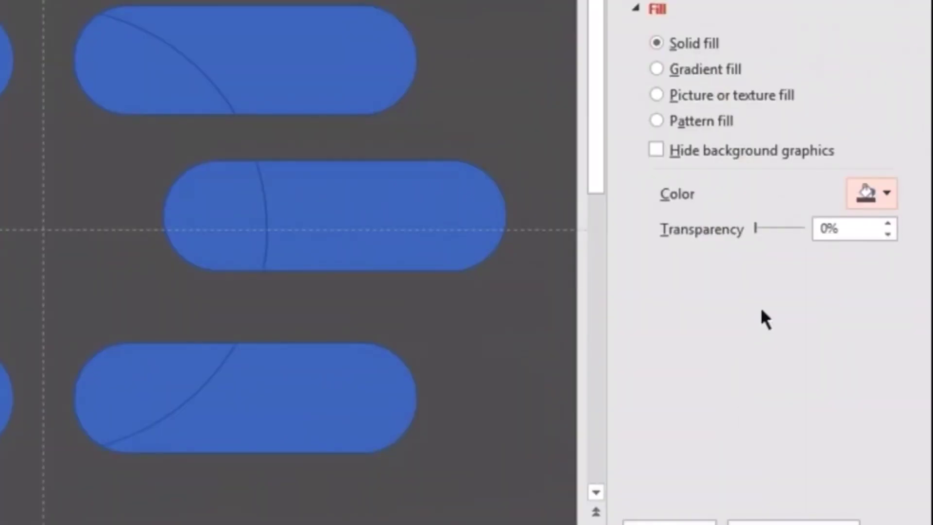
{"action": "left_click", "coordinate": [888, 194]}
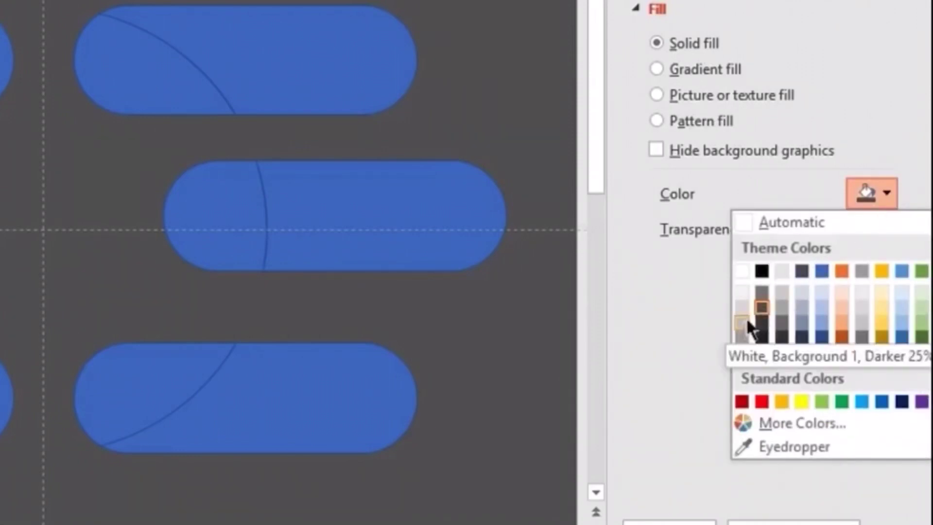
{"action": "left_click", "coordinate": [710, 72]}
Return to gradient fill, remove the middle stops, and give the end stop a light tint
{"action": "left_click", "coordinate": [711, 72]}
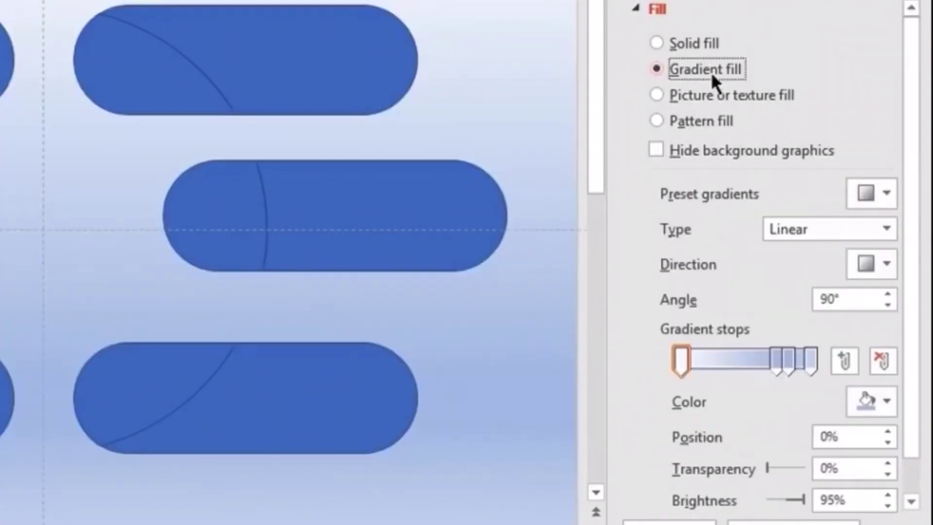
{"action": "left_click", "coordinate": [788, 360]}
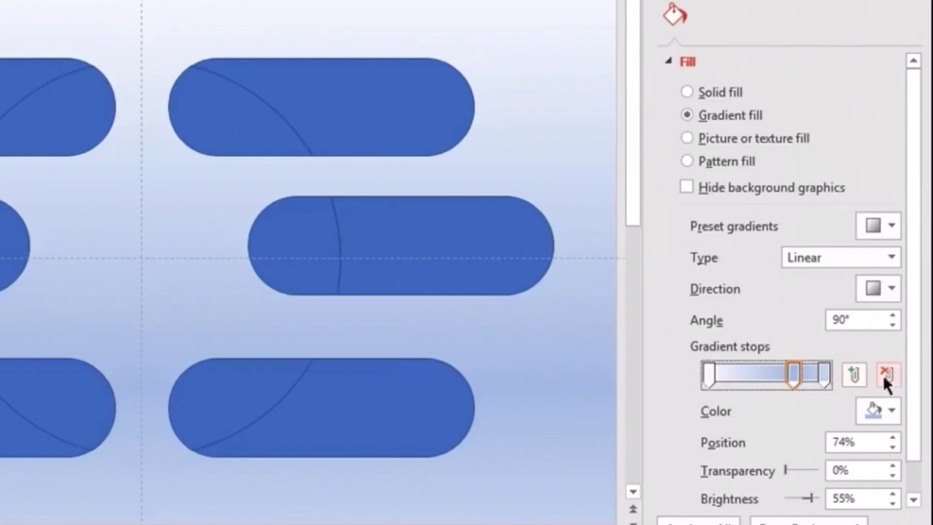
{"action": "left_click", "coordinate": [883, 365]}
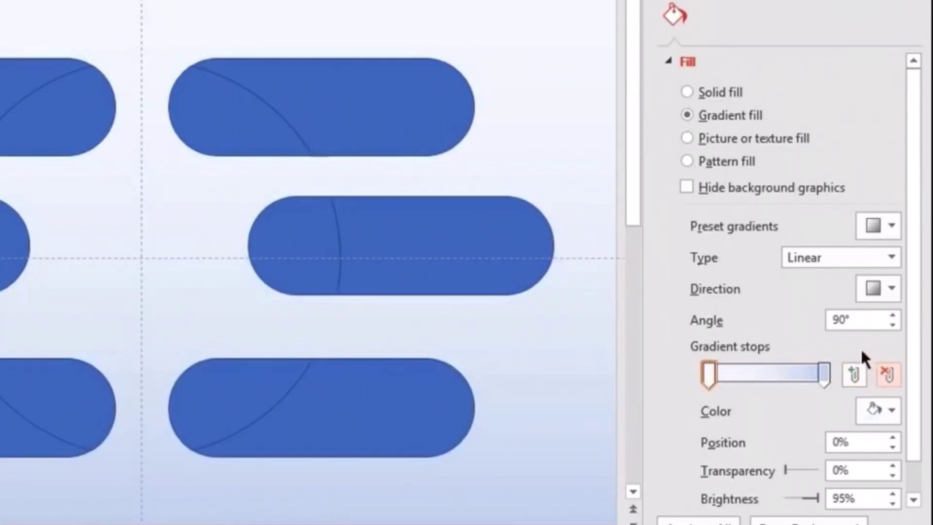
{"action": "left_click", "coordinate": [825, 372]}
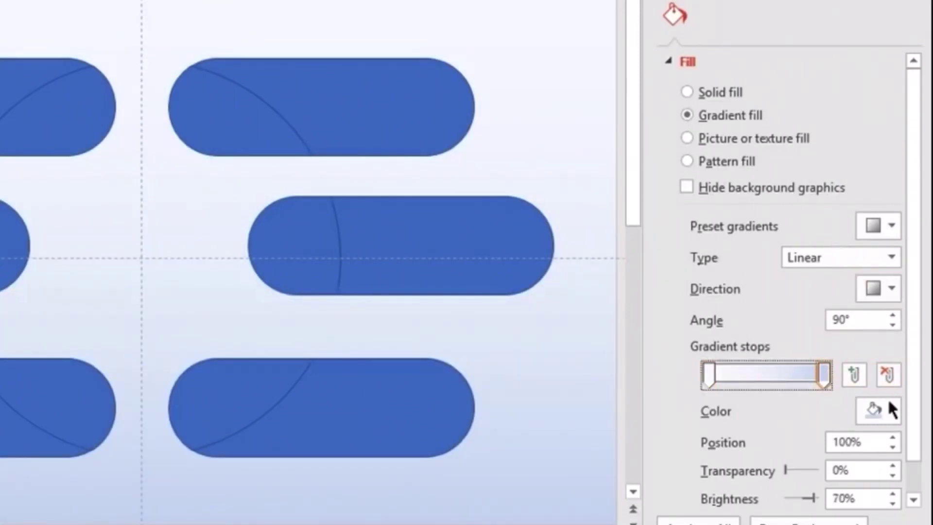
{"action": "left_click", "coordinate": [889, 408]}
{"action": "left_click", "coordinate": [839, 246]}
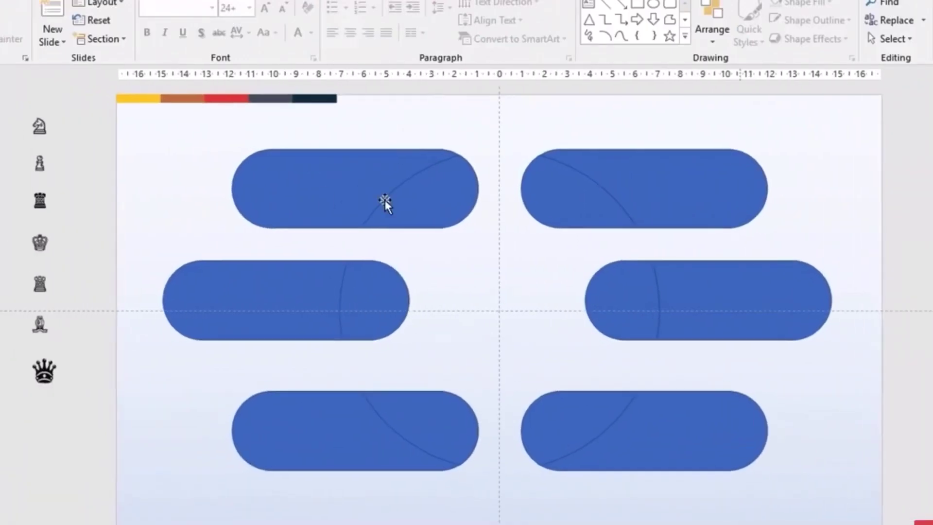
Select the six larger pill pieces and fill them with white
{"action": "left_click", "coordinate": [285, 179]}
{"action": "left_click", "coordinate": [673, 166], "text": "shift"}
{"action": "left_click", "coordinate": [747, 287], "text": "shift"}
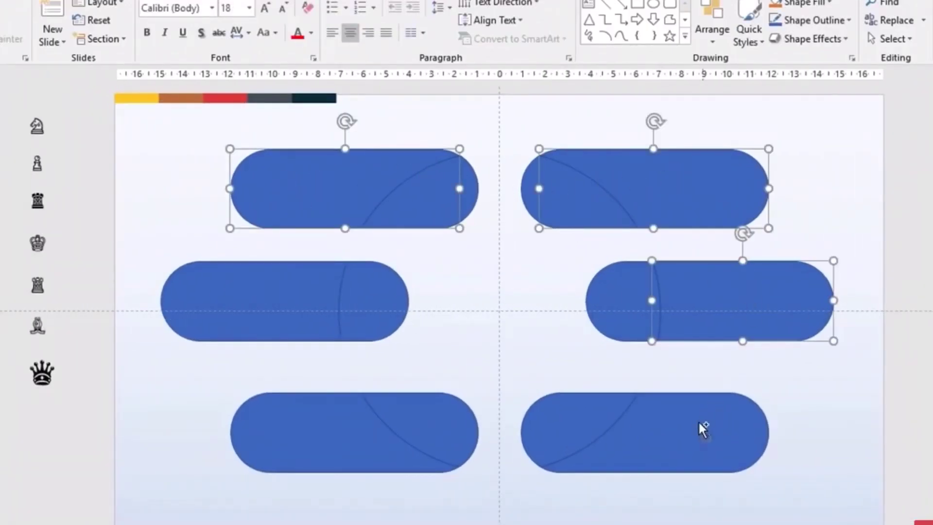
{"action": "left_click", "coordinate": [700, 427], "text": "shift"}
{"action": "left_click", "coordinate": [352, 440], "text": "shift"}
{"action": "left_click", "coordinate": [238, 293], "text": "shift"}
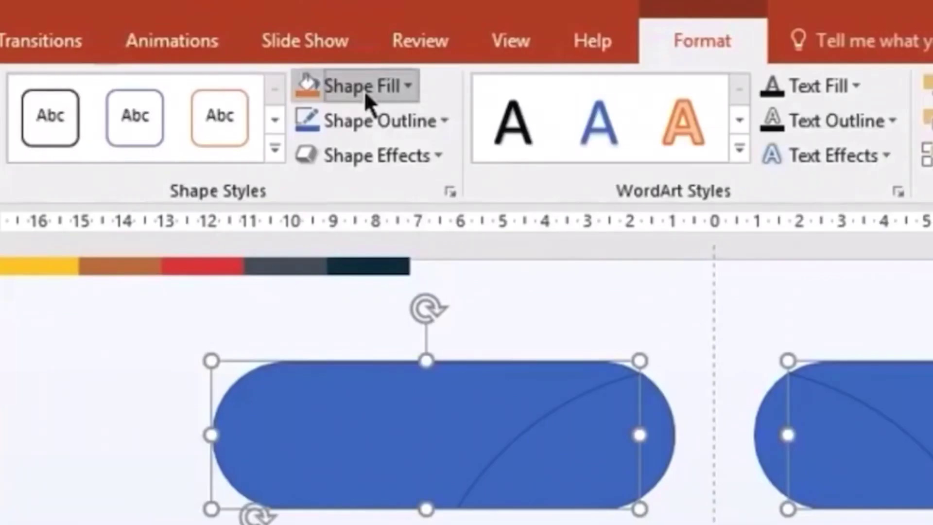
{"action": "left_click", "coordinate": [311, 4]}
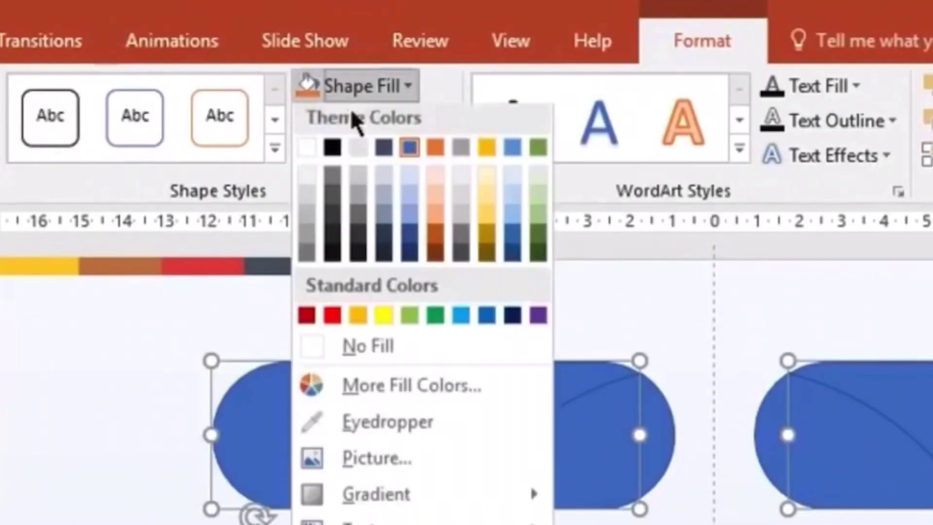
{"action": "left_click", "coordinate": [301, 154]}
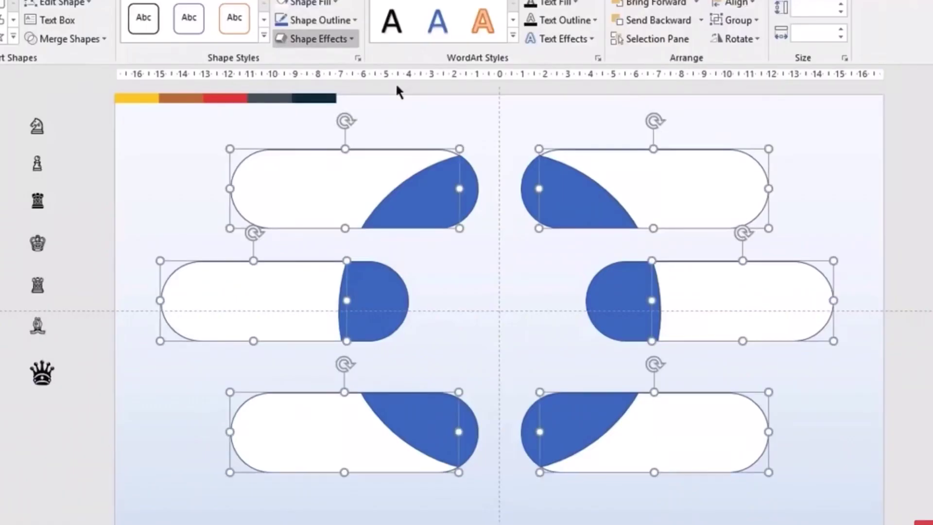
{"action": "right_click", "coordinate": [695, 175]}
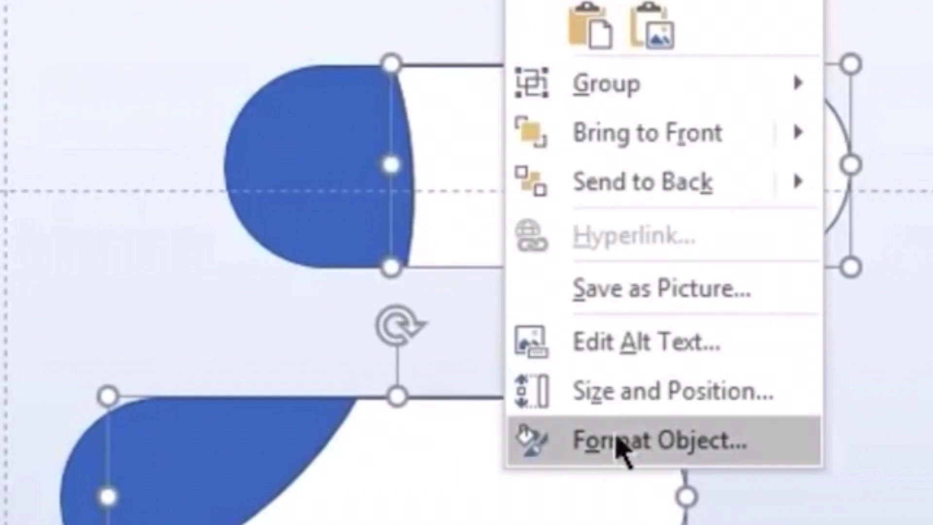
{"action": "left_click", "coordinate": [619, 448]}
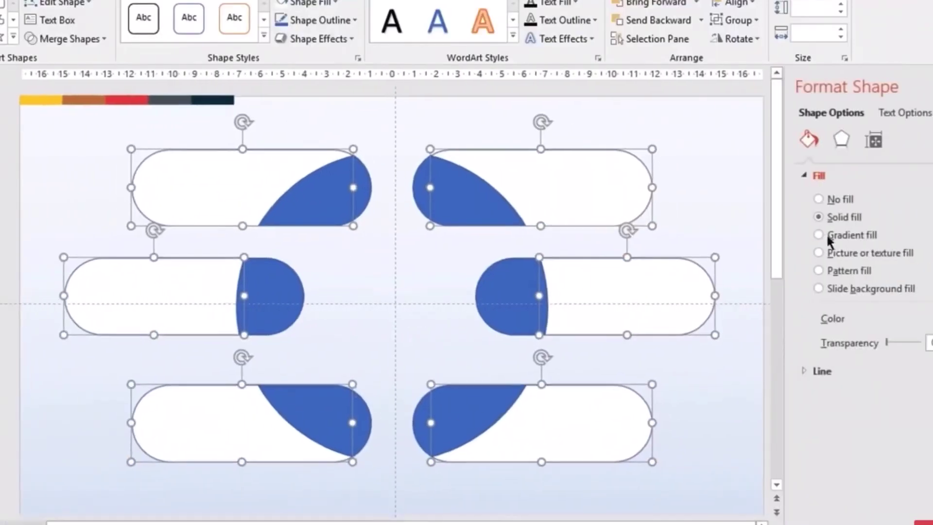
Switch the white pills to a gradient with a light grey stop and set No Outline
{"action": "left_click", "coordinate": [838, 234]}
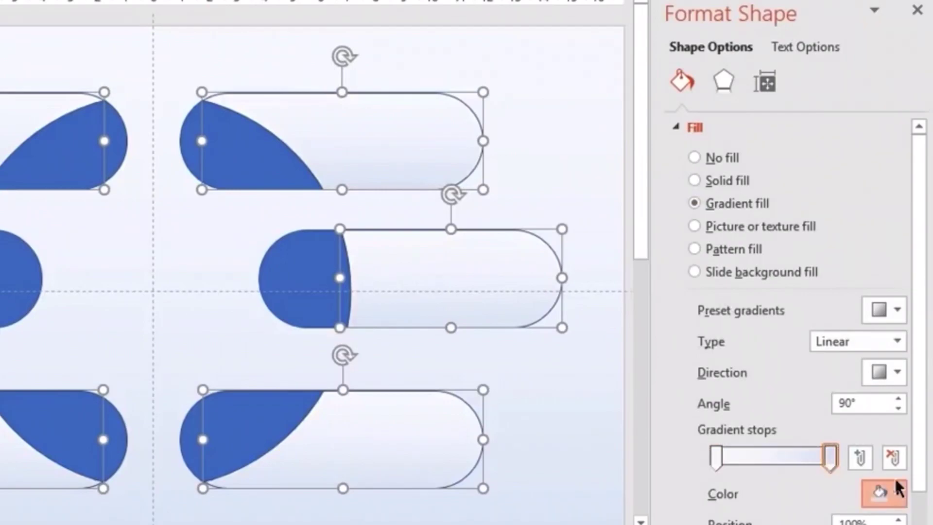
{"action": "left_click", "coordinate": [883, 494]}
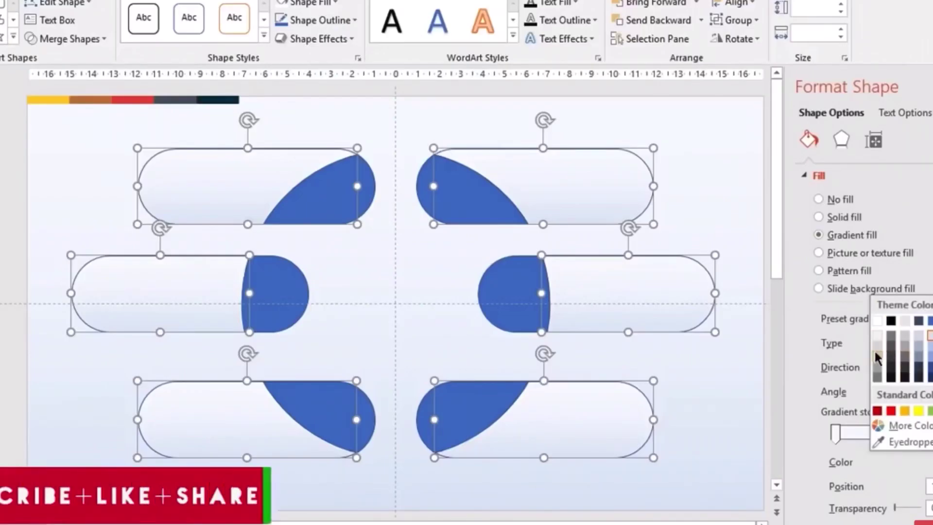
{"action": "left_click", "coordinate": [876, 346]}
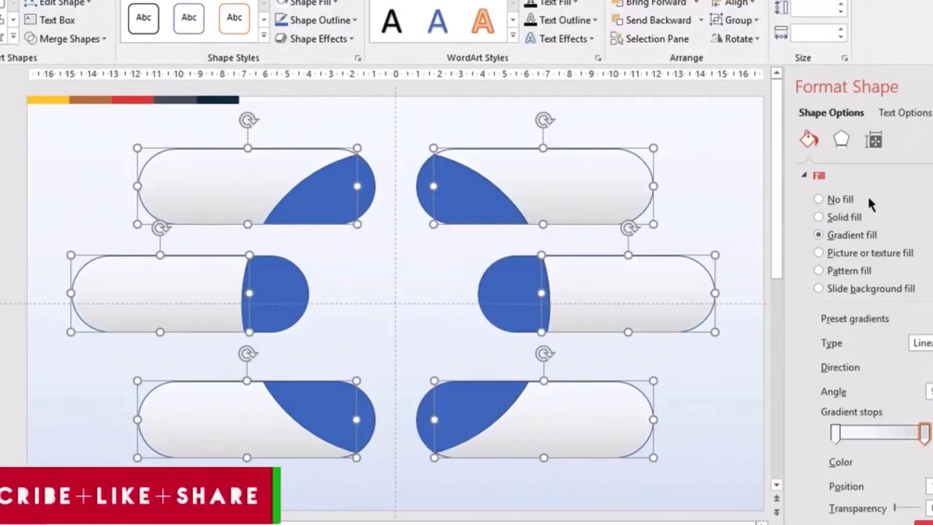
{"action": "left_click", "coordinate": [331, 19]}
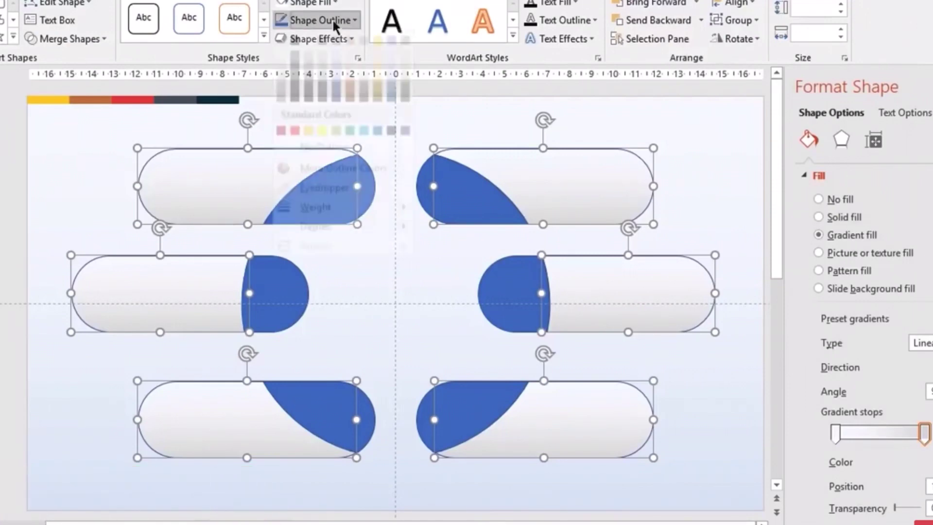
{"action": "left_click", "coordinate": [313, 158]}
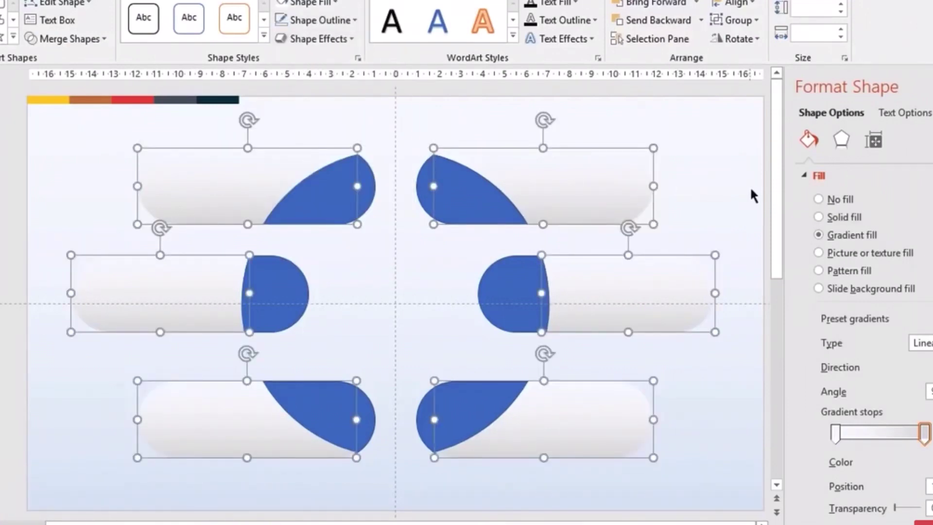
{"action": "left_click", "coordinate": [731, 180]}
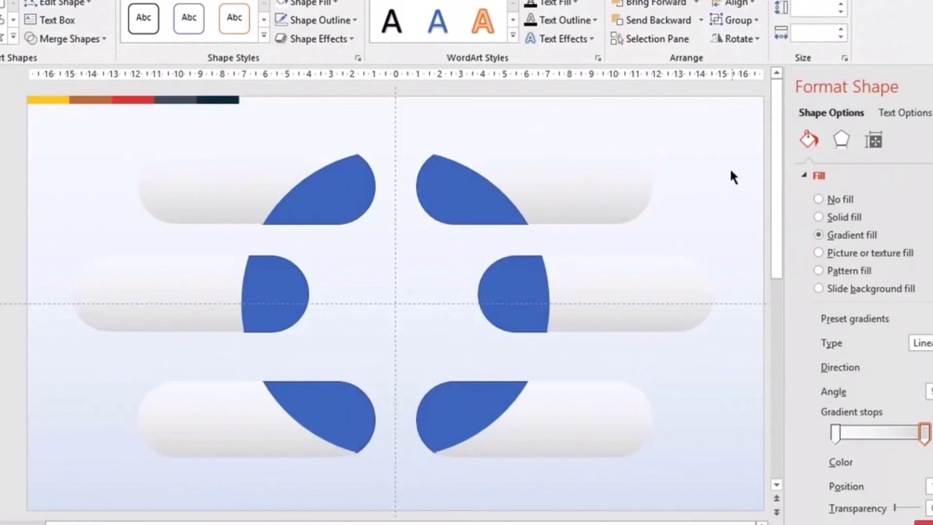
Set the background gradient stops to mid grey on the right and darker grey on the left
{"action": "right_click", "coordinate": [738, 229]}
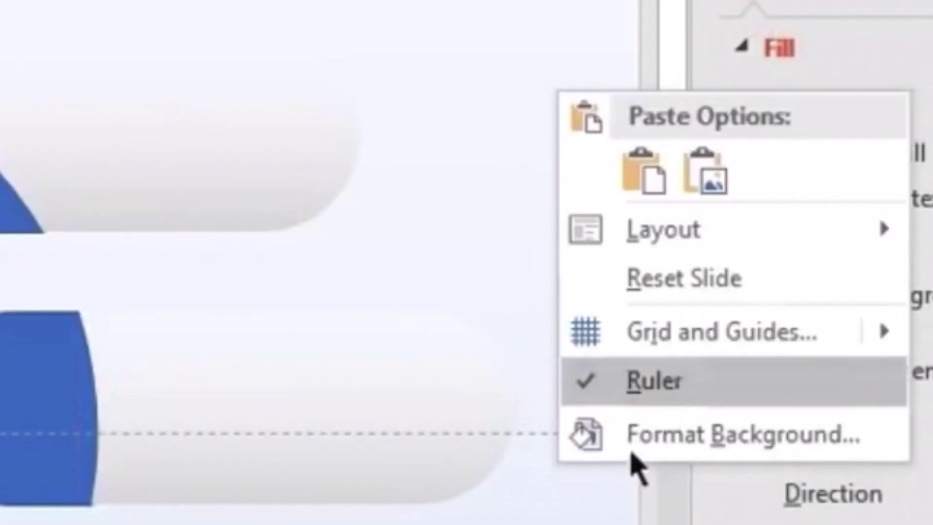
{"action": "left_click", "coordinate": [652, 441]}
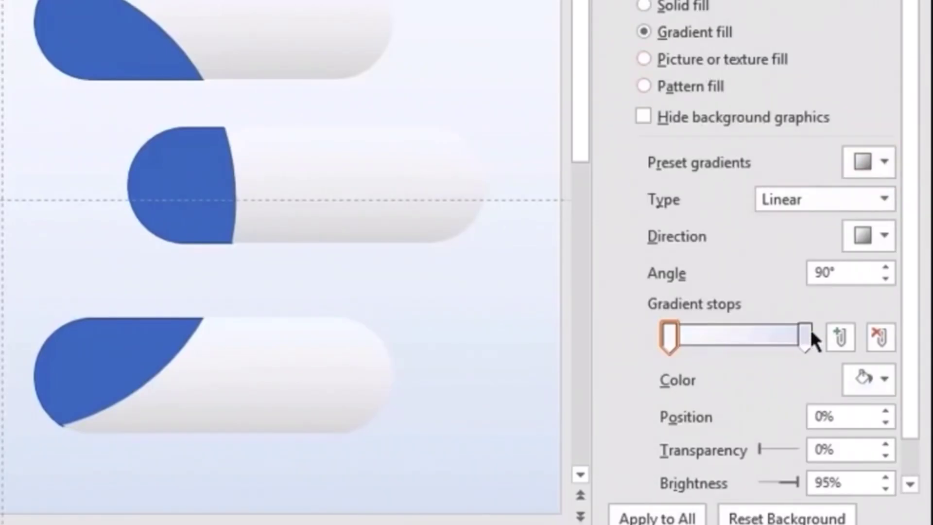
{"action": "left_click", "coordinate": [807, 334]}
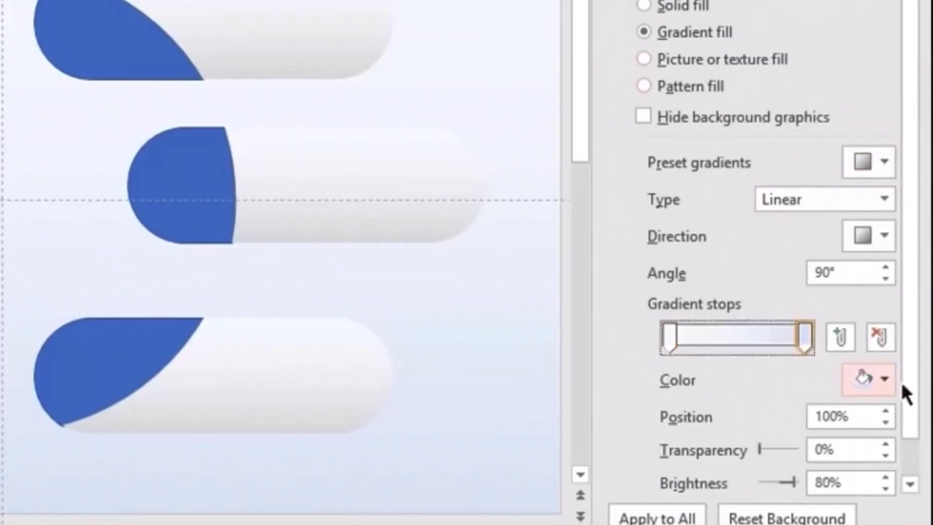
{"action": "left_click", "coordinate": [884, 379]}
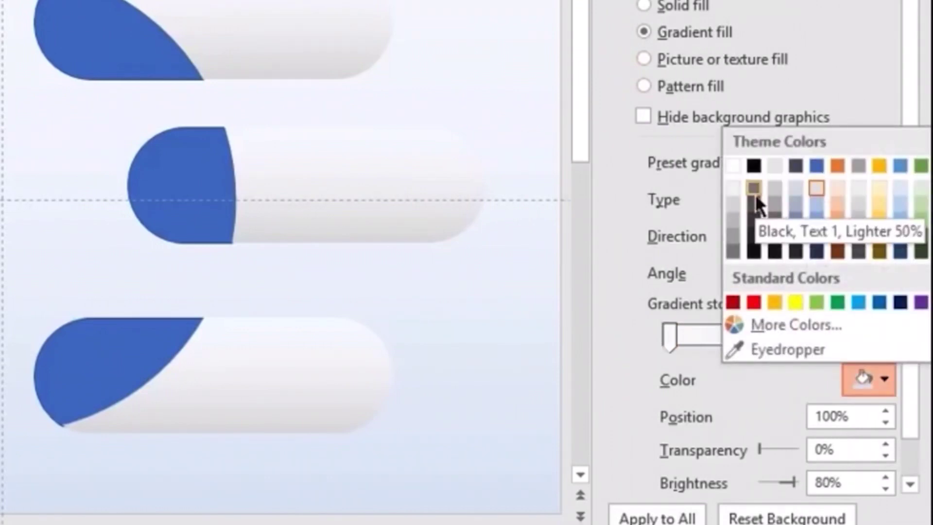
{"action": "left_click", "coordinate": [755, 194]}
{"action": "left_click", "coordinate": [670, 335]}
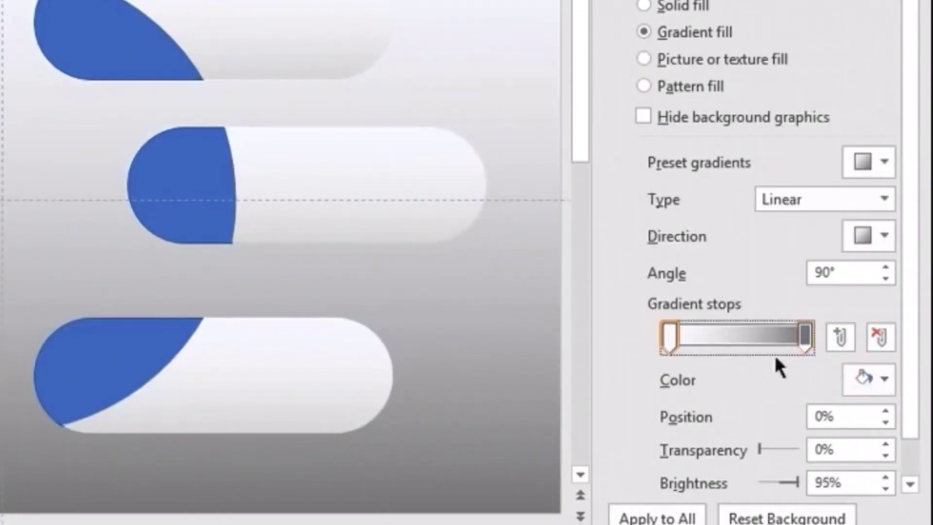
{"action": "left_click", "coordinate": [887, 367]}
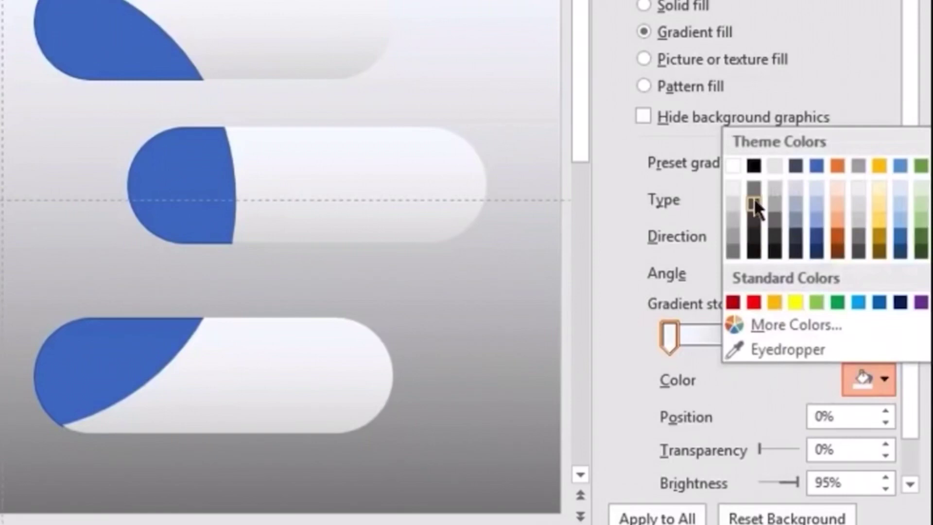
{"action": "left_click", "coordinate": [732, 238]}
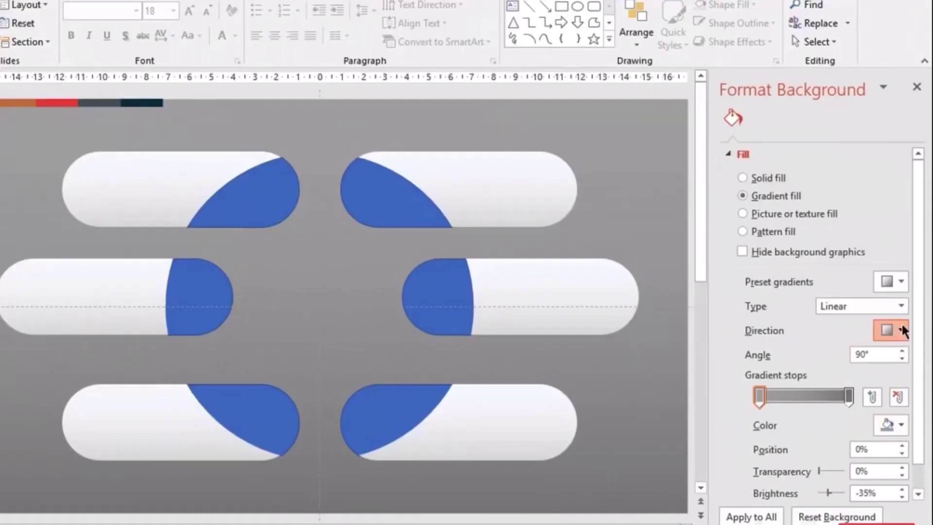
Change the gradient type to Radial with a centre direction, then close the pane
{"action": "left_click", "coordinate": [901, 329]}
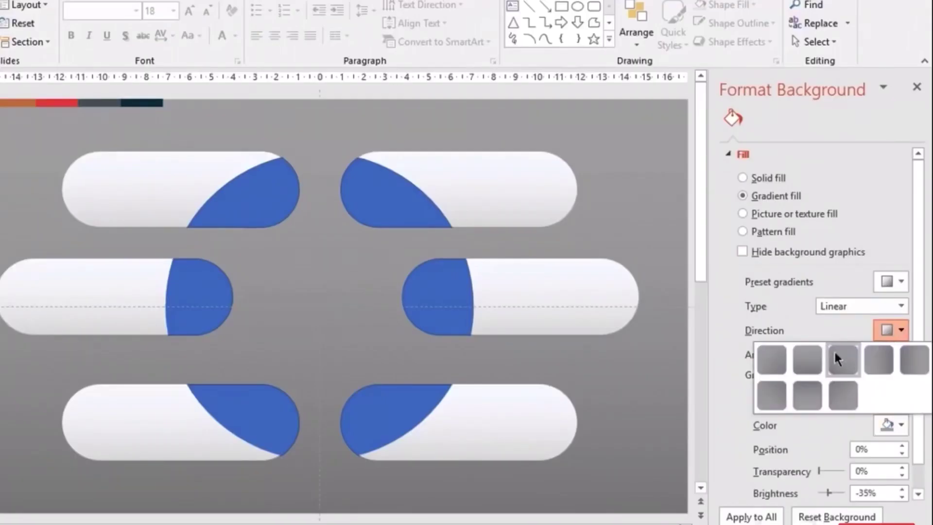
{"action": "left_click", "coordinate": [870, 304]}
{"action": "left_click", "coordinate": [835, 333]}
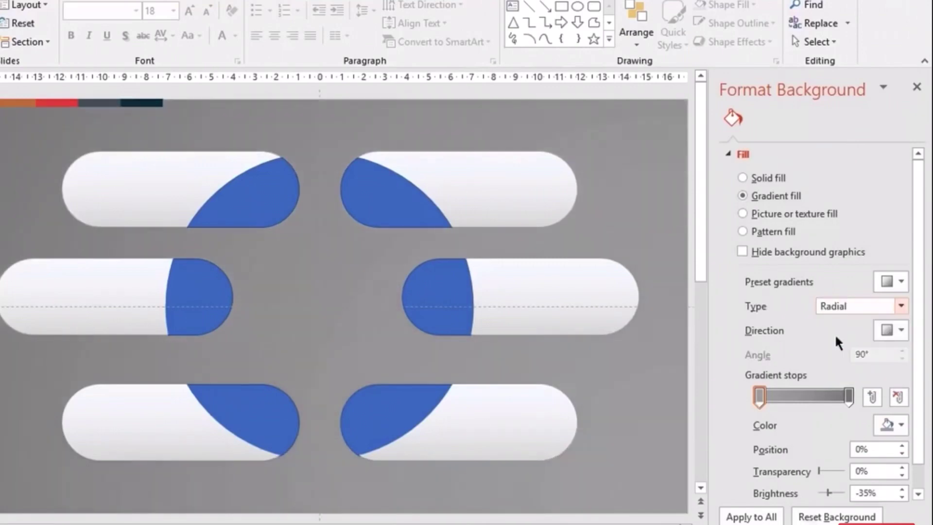
{"action": "left_click", "coordinate": [897, 333]}
{"action": "left_click", "coordinate": [843, 360]}
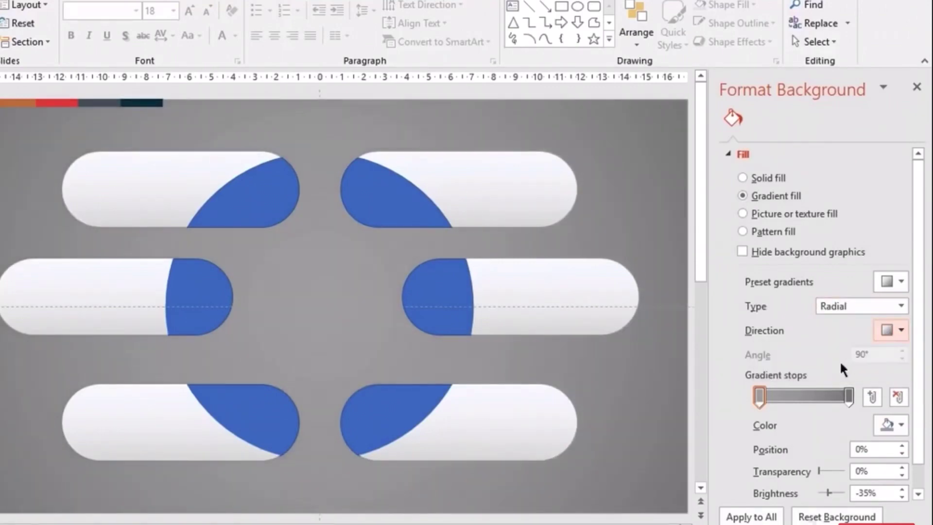
{"action": "left_click", "coordinate": [917, 88]}
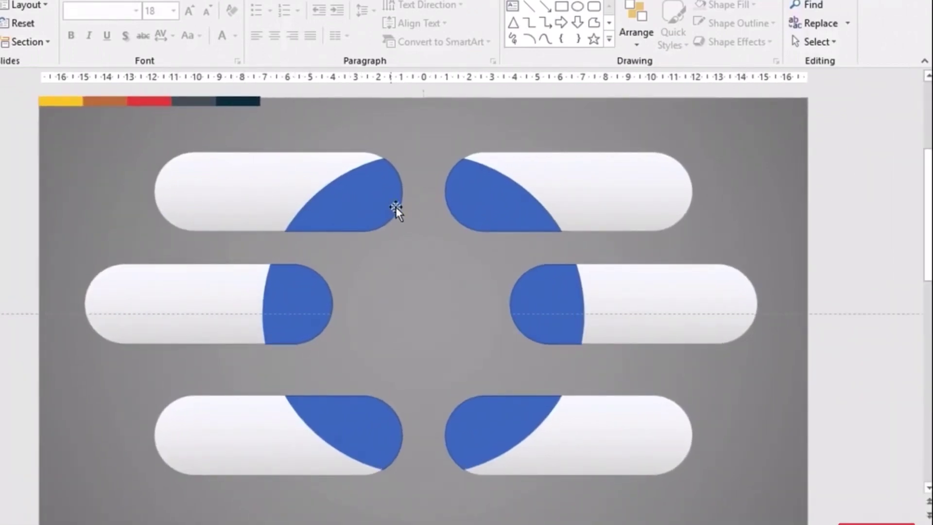
Fill the top-left pill's end arc with green
{"action": "left_click", "coordinate": [376, 194]}
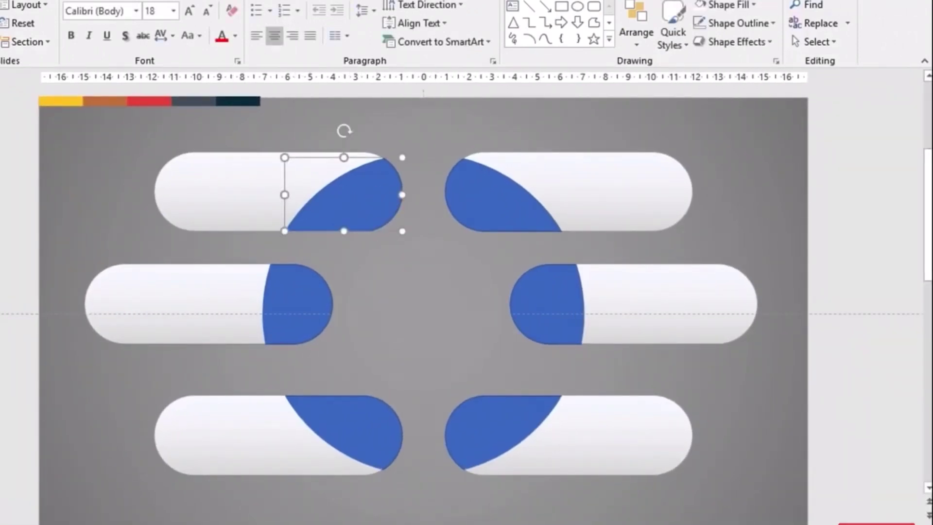
{"action": "left_click", "coordinate": [530, 12]}
{"action": "left_click", "coordinate": [249, 57]}
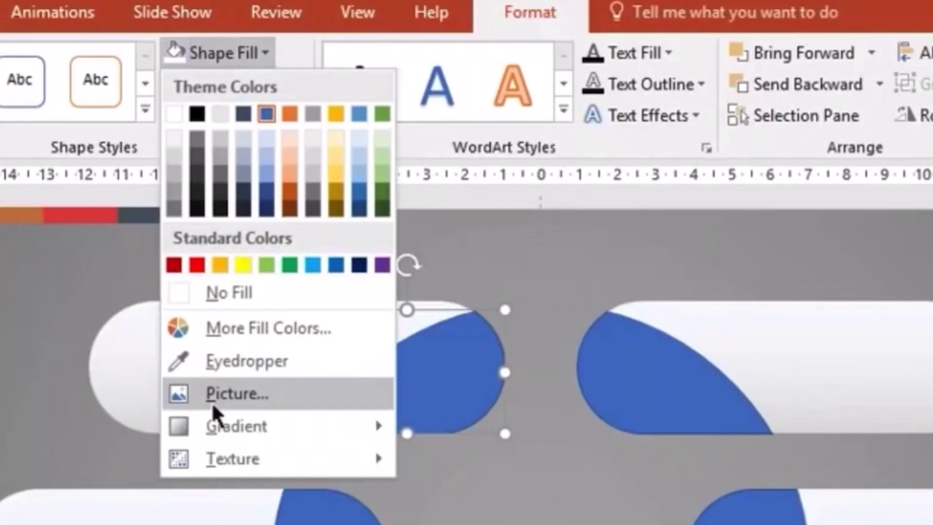
{"action": "left_click", "coordinate": [297, 265]}
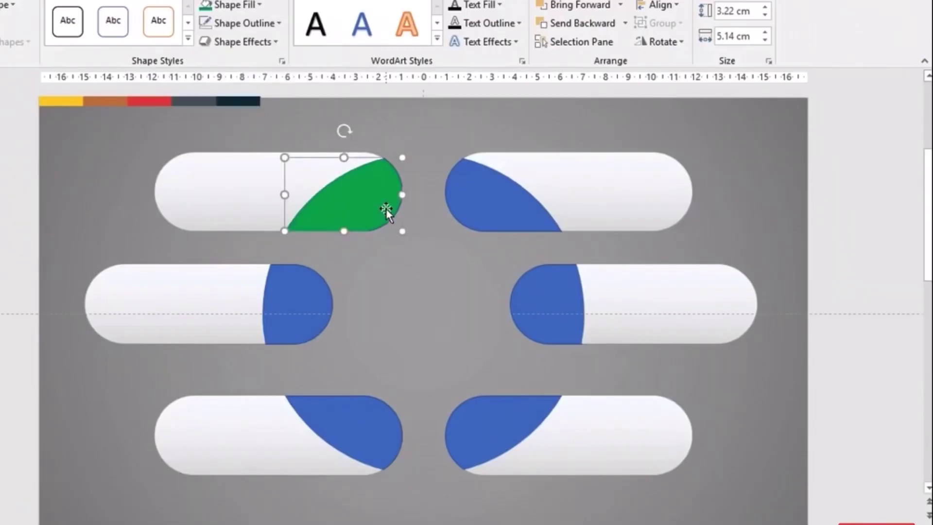
Remove the outlines from the right-side and bottom-left blue end shapes
{"action": "left_click", "coordinate": [497, 194], "text": "shift"}
{"action": "left_click", "coordinate": [556, 277], "text": "shift"}
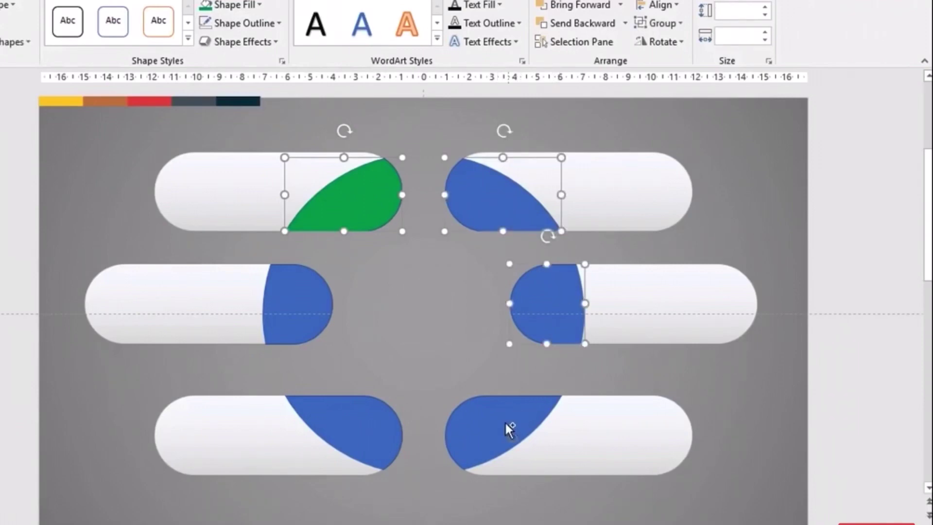
{"action": "left_click", "coordinate": [508, 427], "text": "shift"}
{"action": "left_click", "coordinate": [333, 421], "text": "shift"}
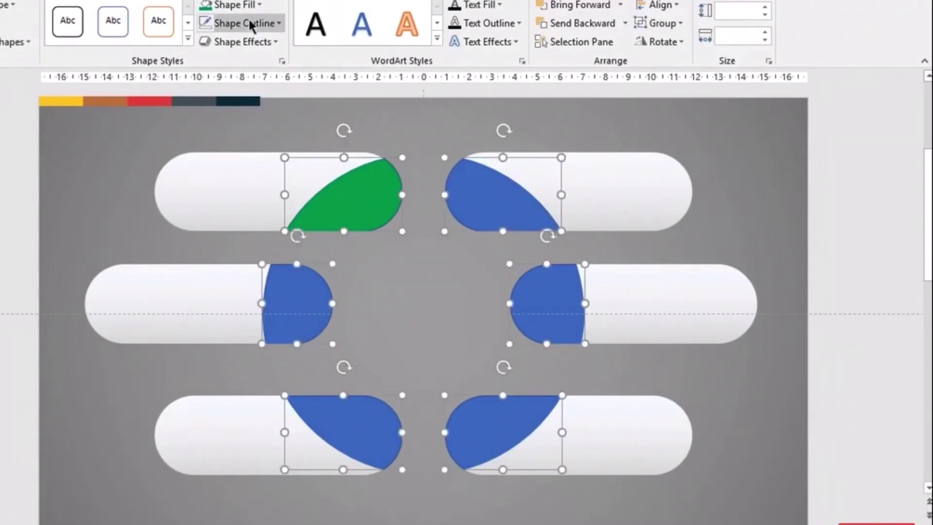
{"action": "left_click", "coordinate": [249, 23]}
{"action": "left_click", "coordinate": [302, 316]}
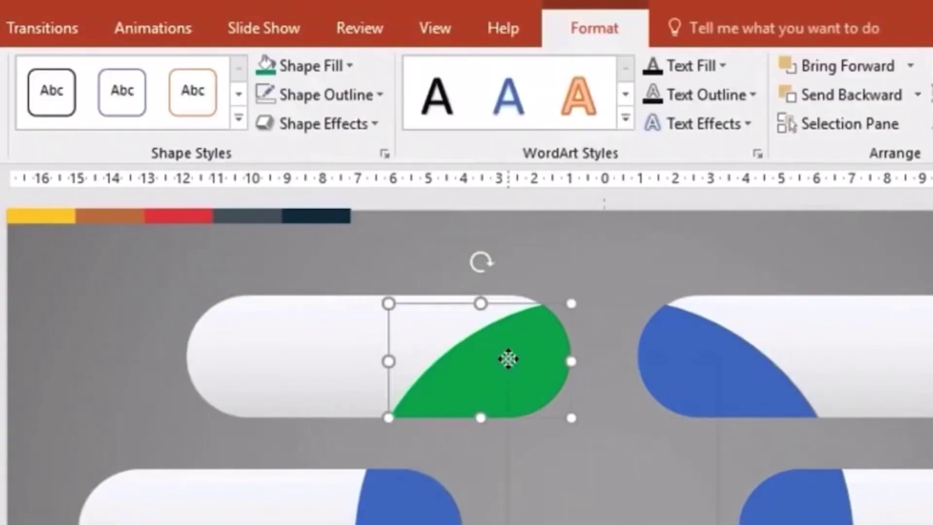
Remove outlines from all end shapes, including the middle-left one, then select the green arc
{"action": "left_click", "coordinate": [559, 437], "text": "shift"}
{"action": "left_click", "coordinate": [390, 424], "text": "shift"}
{"action": "left_click", "coordinate": [358, 316], "text": "shift"}
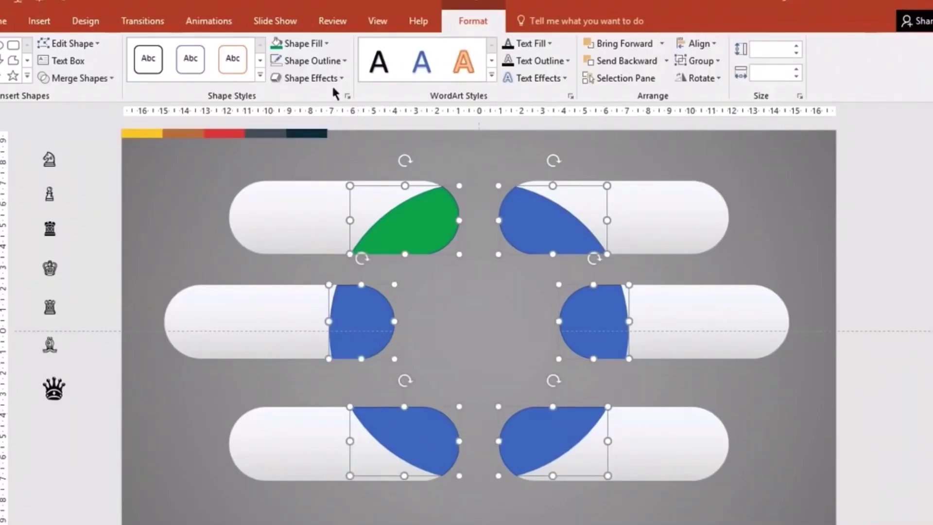
{"action": "left_click", "coordinate": [319, 60]}
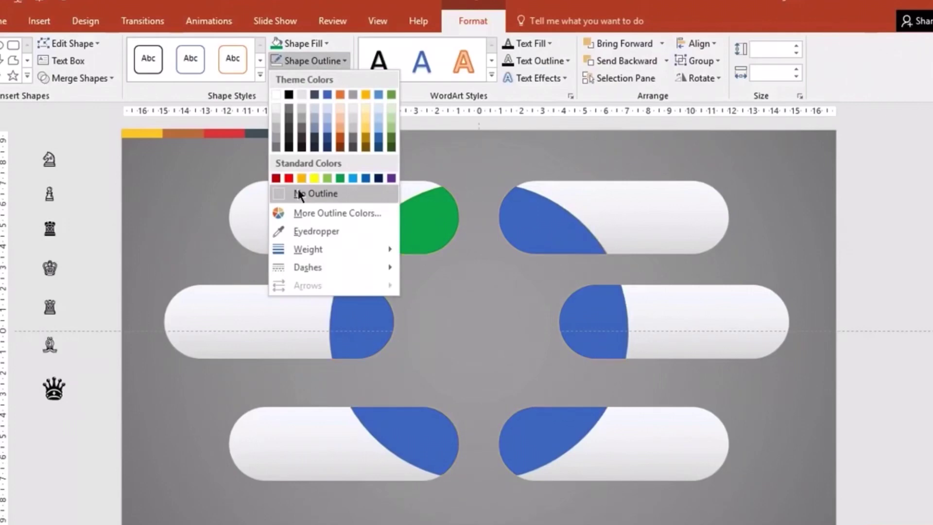
{"action": "left_click", "coordinate": [301, 194]}
{"action": "left_click", "coordinate": [494, 304]}
{"action": "left_click", "coordinate": [422, 219]}
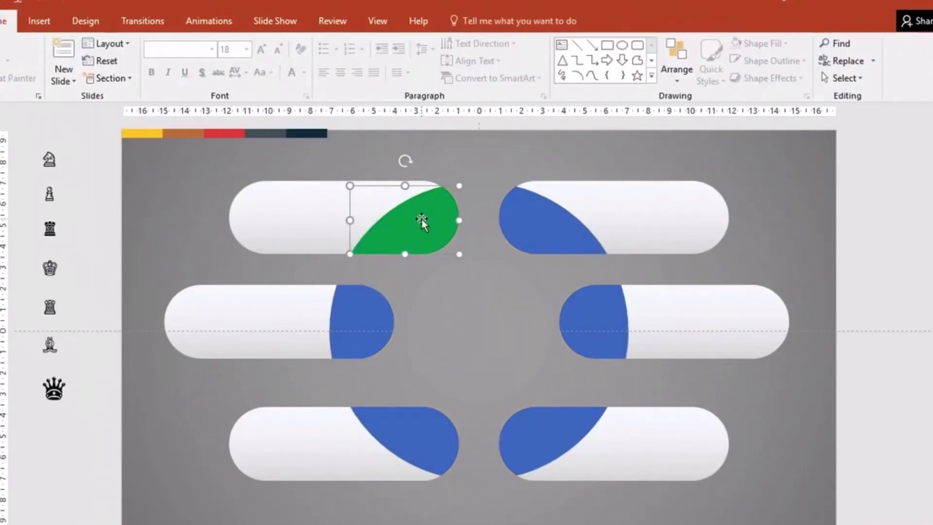
{"action": "right_click", "coordinate": [422, 219]}
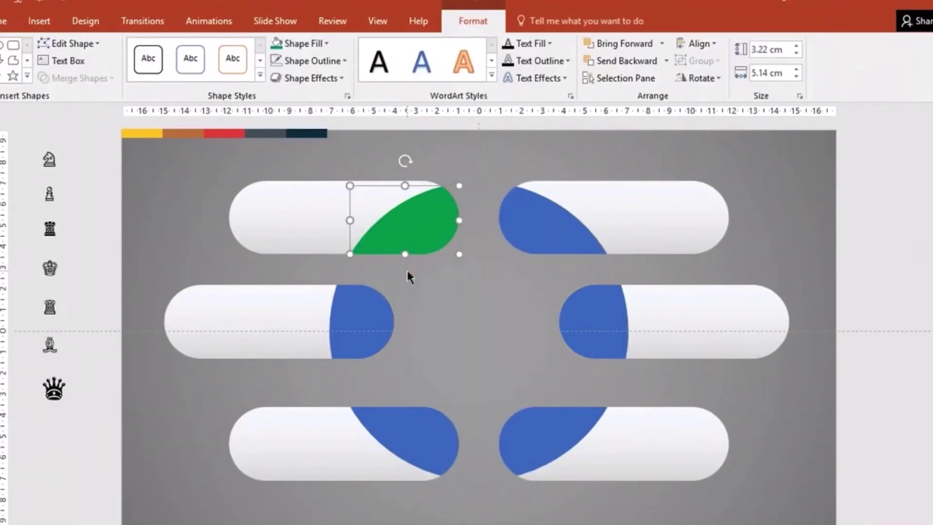
Eyedropper the yellow and brown bar colours onto the top-right and bottom-right pill ends
{"action": "left_click", "coordinate": [360, 306]}
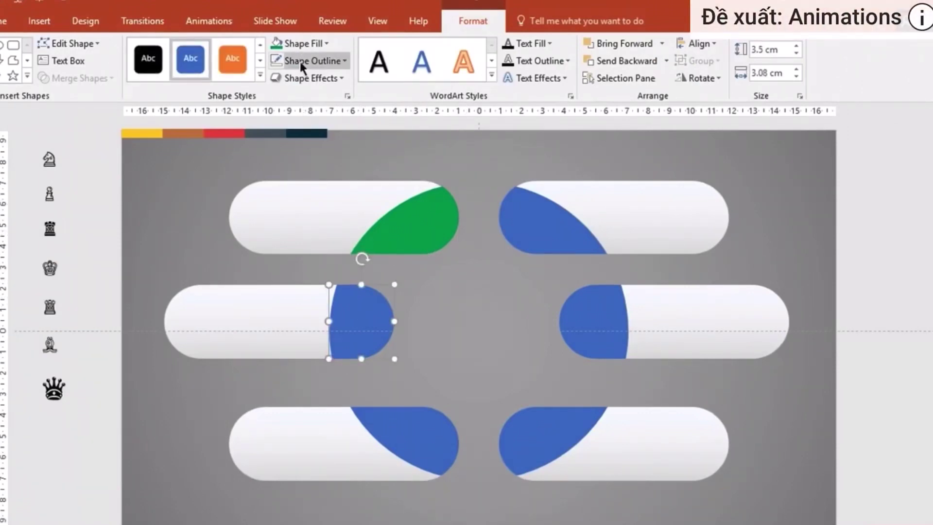
{"action": "left_click", "coordinate": [561, 230]}
{"action": "left_click", "coordinate": [312, 43]}
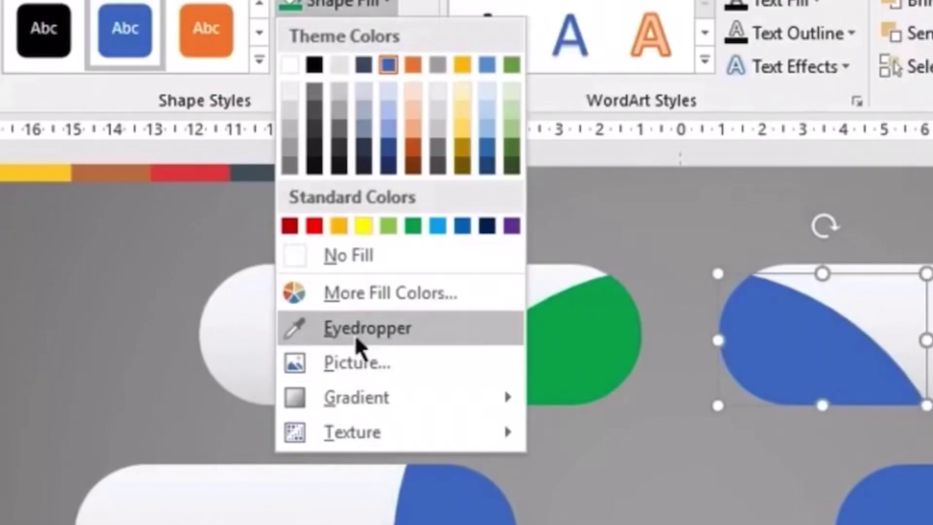
{"action": "left_click", "coordinate": [359, 328]}
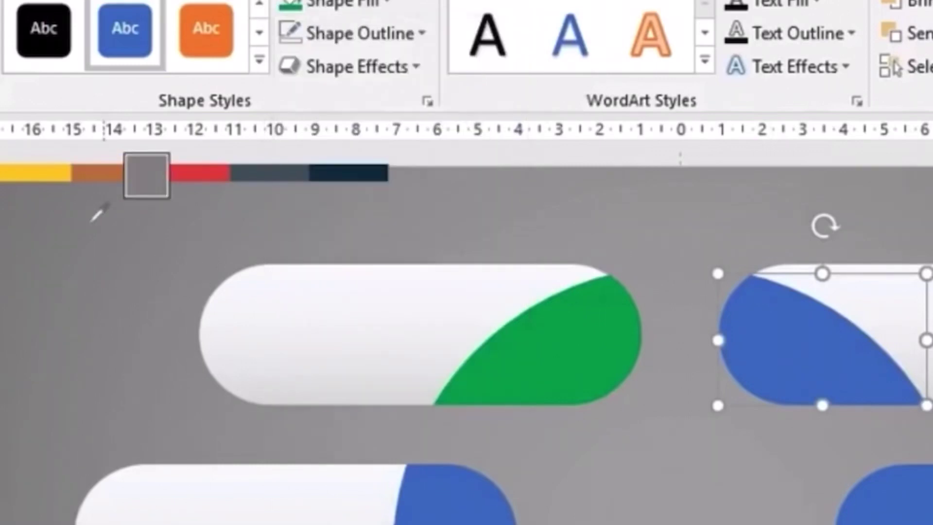
{"action": "left_click", "coordinate": [58, 173]}
{"action": "left_click", "coordinate": [905, 500]}
{"action": "left_click", "coordinate": [341, 4]}
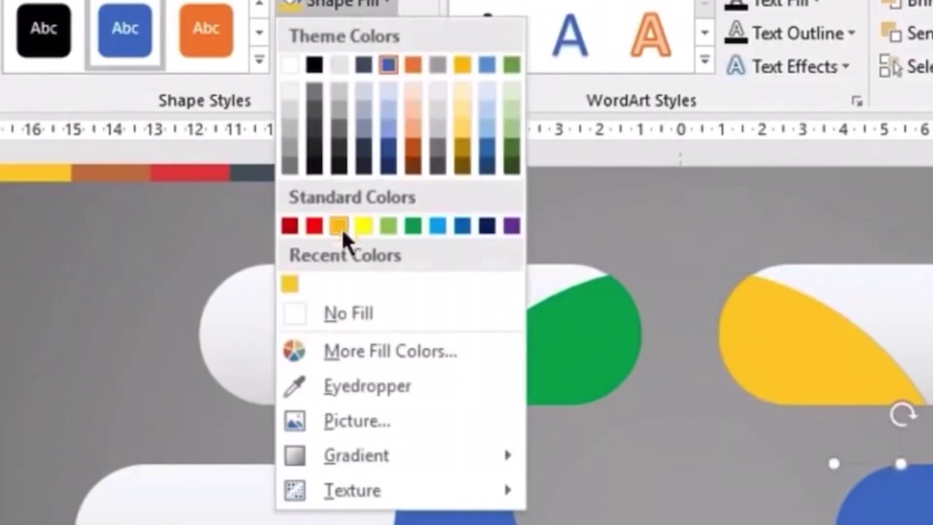
{"action": "left_click", "coordinate": [338, 388]}
{"action": "left_click", "coordinate": [121, 171]}
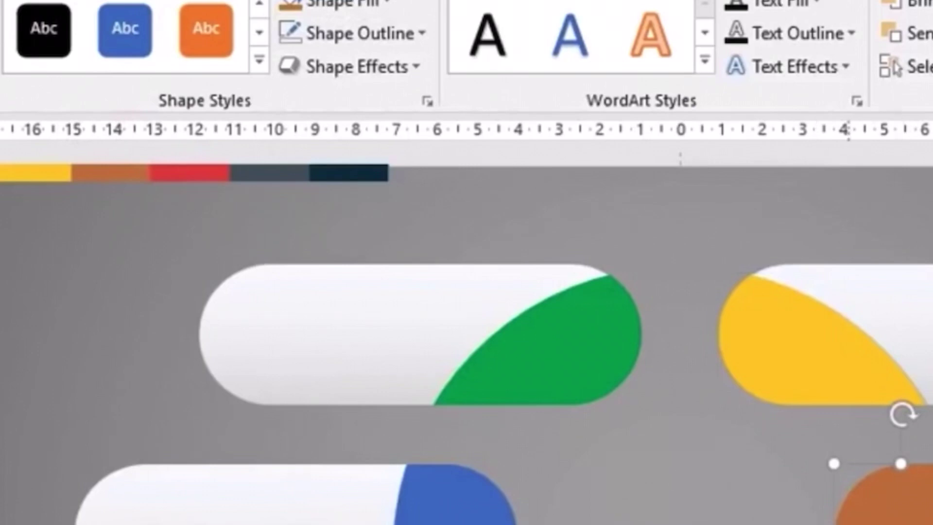
Eyedropper the red, dark grey and navy strip colours onto the remaining pill ends
{"action": "left_click", "coordinate": [381, 6]}
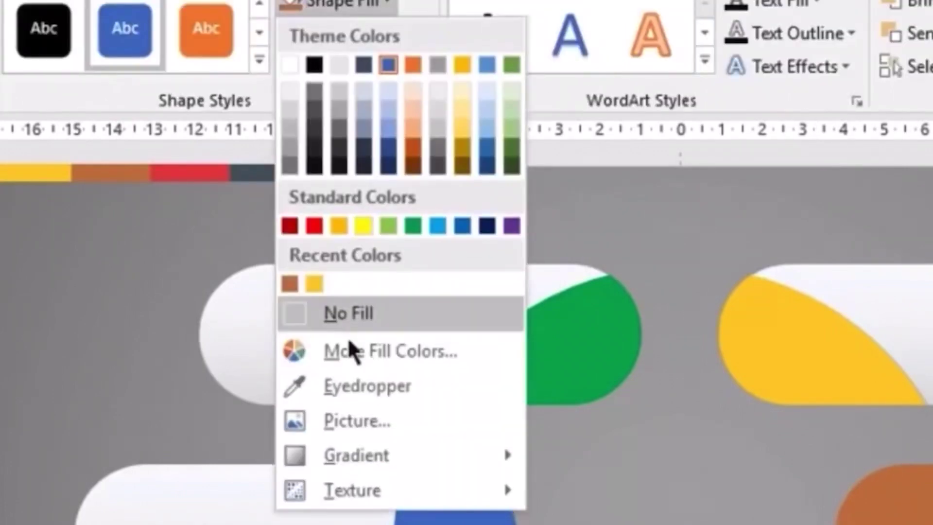
{"action": "left_click", "coordinate": [343, 385]}
{"action": "left_click", "coordinate": [189, 173]}
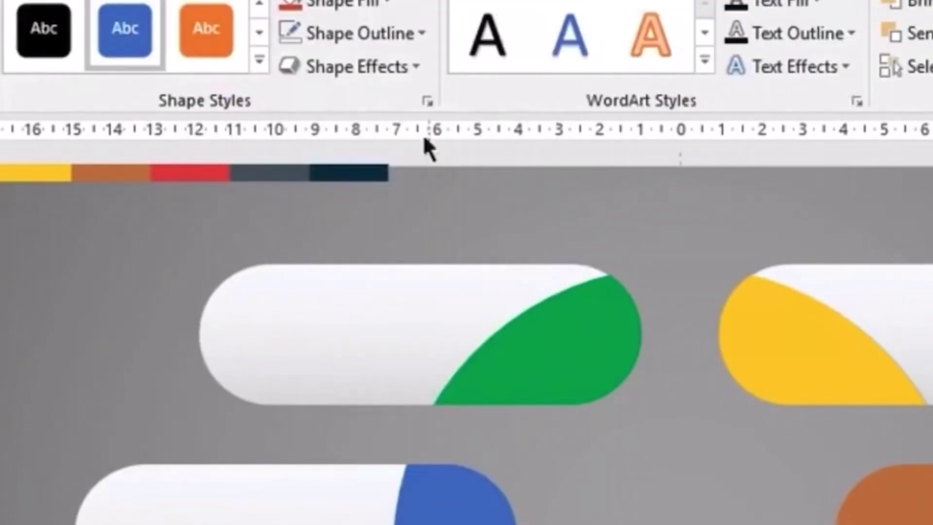
{"action": "left_click", "coordinate": [381, 5]}
{"action": "left_click", "coordinate": [340, 385]}
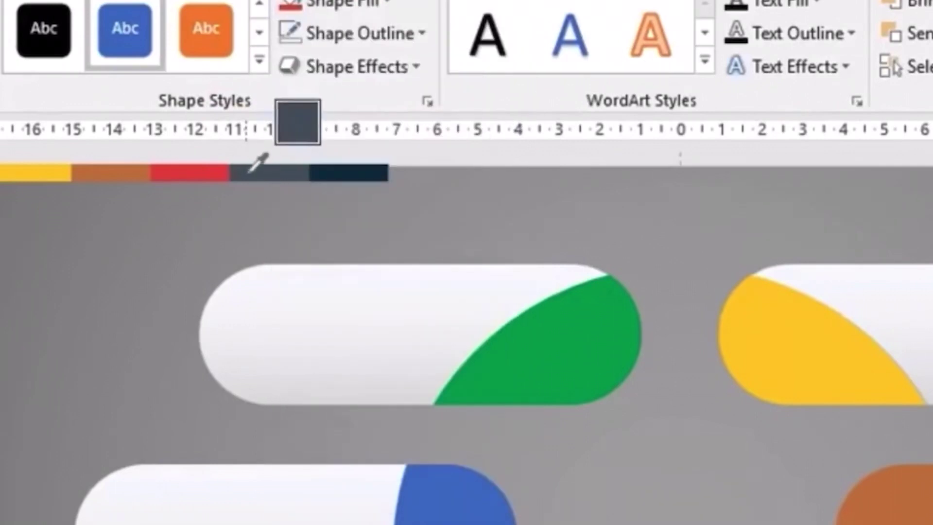
{"action": "left_click", "coordinate": [253, 172]}
{"action": "left_click", "coordinate": [506, 514]}
{"action": "left_click", "coordinate": [382, 5]}
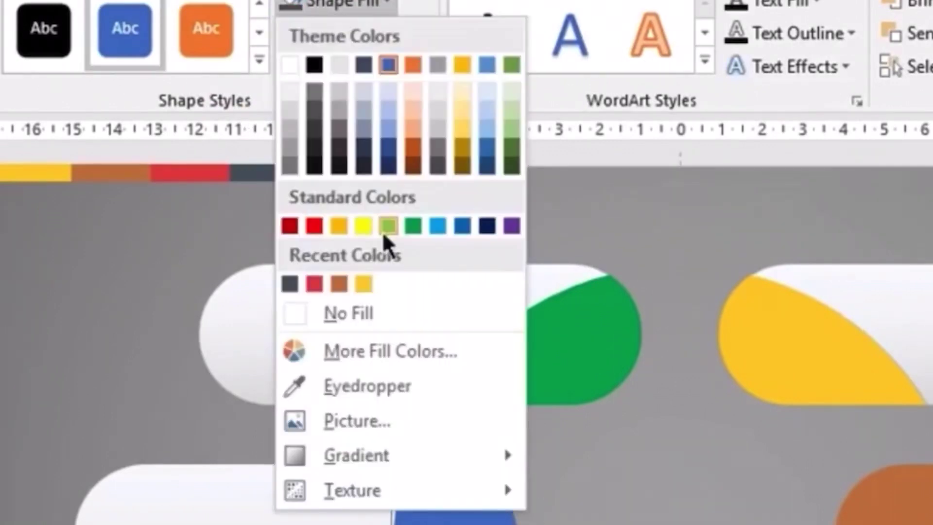
{"action": "left_click", "coordinate": [360, 386]}
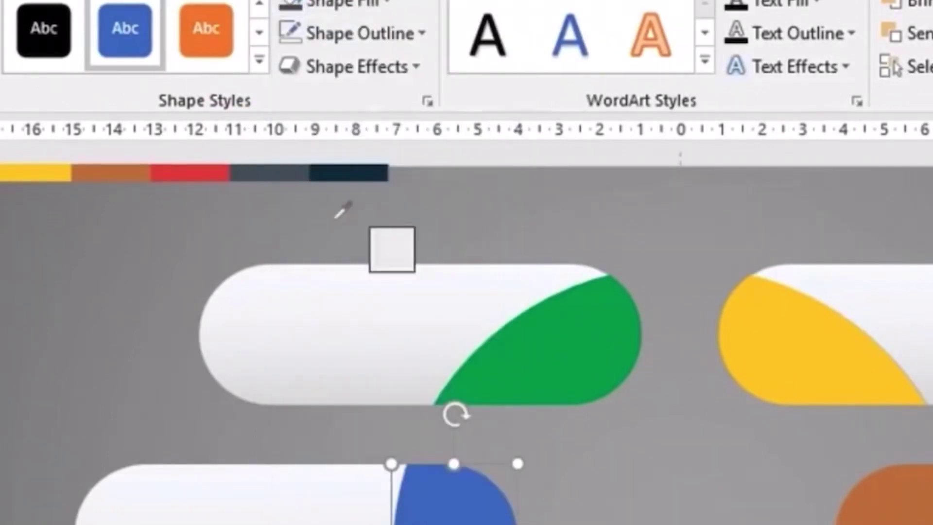
{"action": "left_click", "coordinate": [347, 173]}
{"action": "left_click", "coordinate": [433, 314]}
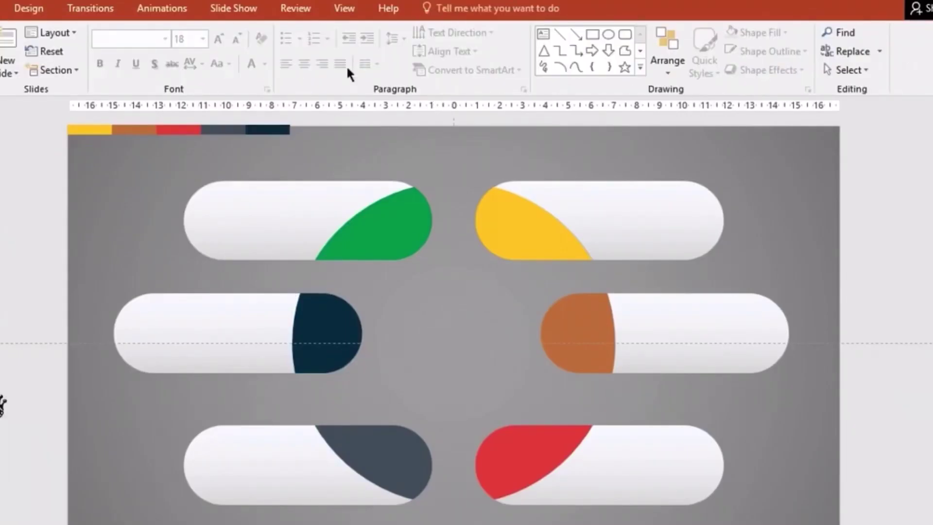
Hide the slide guides and delete the colour strip
{"action": "left_click", "coordinate": [344, 9]}
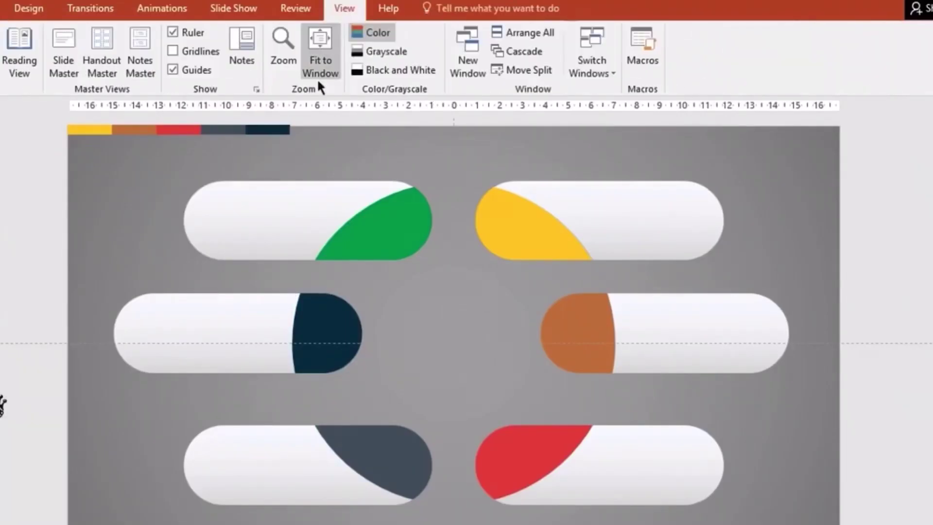
{"action": "left_click", "coordinate": [153, 132]}
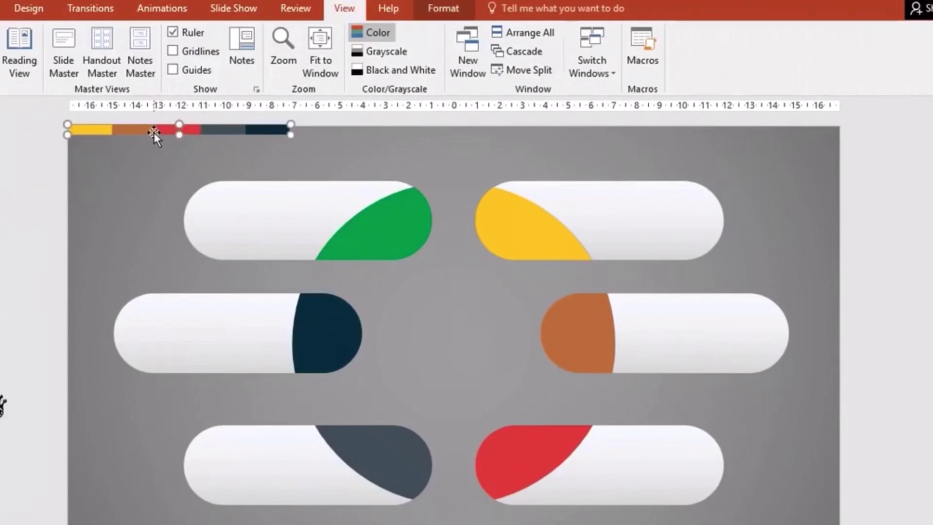
{"action": "key", "text": "Delete"}
Select the green, navy, dark-grey, red, orange and yellow pills together
{"action": "left_click", "coordinate": [212, 203]}
{"action": "left_click", "coordinate": [186, 324], "text": "shift"}
{"action": "left_click", "coordinate": [358, 466], "text": "shift"}
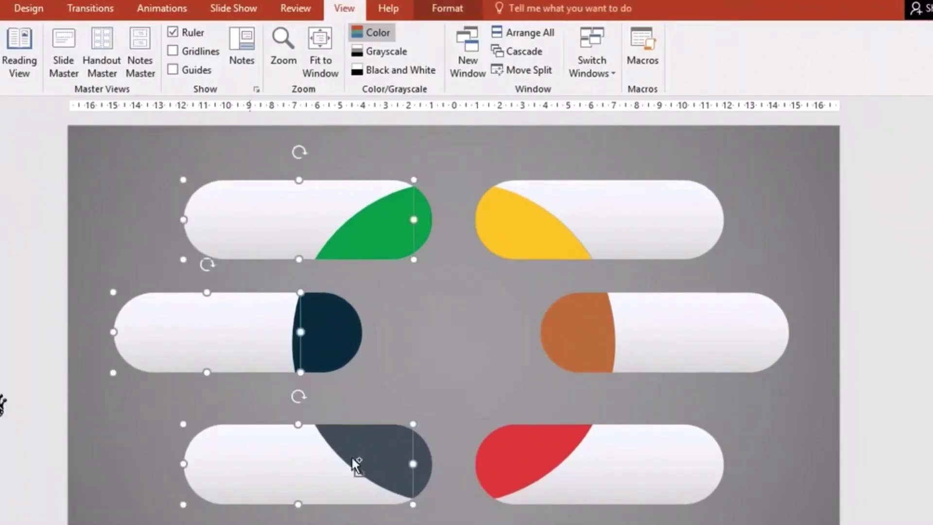
{"action": "left_click", "coordinate": [712, 474], "text": "shift"}
{"action": "left_click", "coordinate": [728, 350], "text": "shift"}
{"action": "left_click", "coordinate": [668, 207], "text": "shift"}
Apply an outer shadow preset to the pills, with 24 pt blur at 51% transparency
{"action": "right_click", "coordinate": [668, 207]}
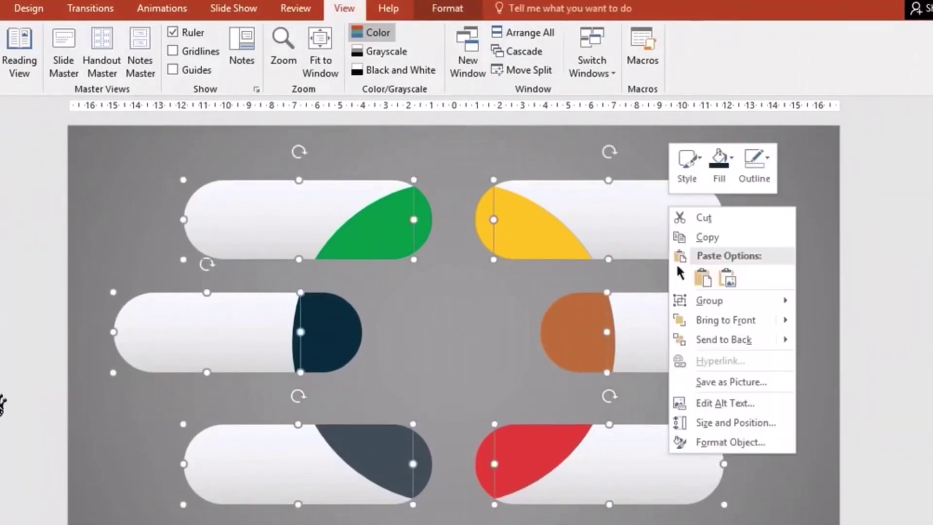
{"action": "left_click", "coordinate": [710, 444]}
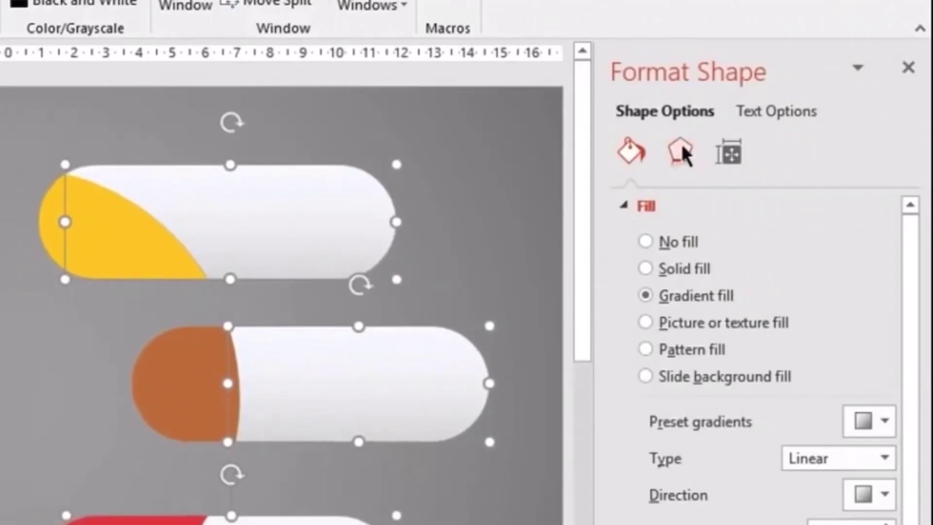
{"action": "left_click", "coordinate": [679, 151]}
{"action": "left_click", "coordinate": [847, 208]}
{"action": "left_click", "coordinate": [870, 243]}
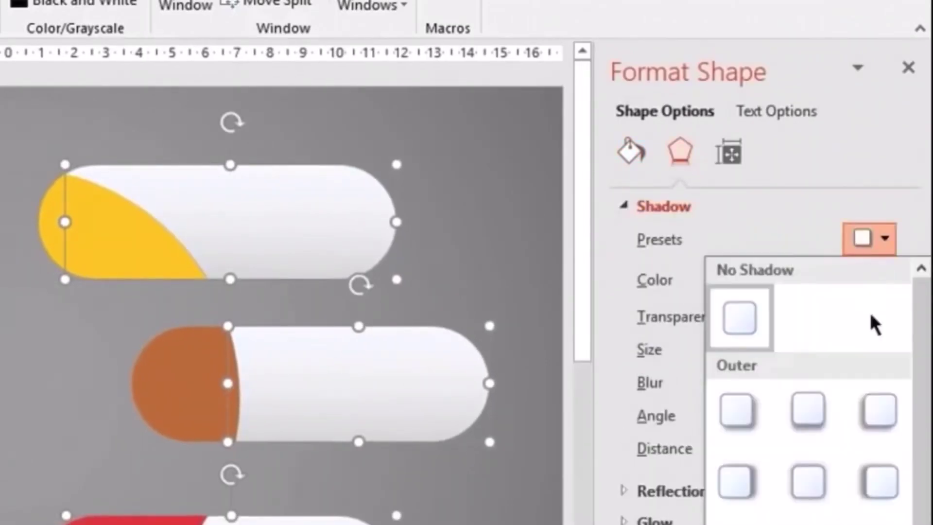
{"action": "left_click", "coordinate": [819, 469]}
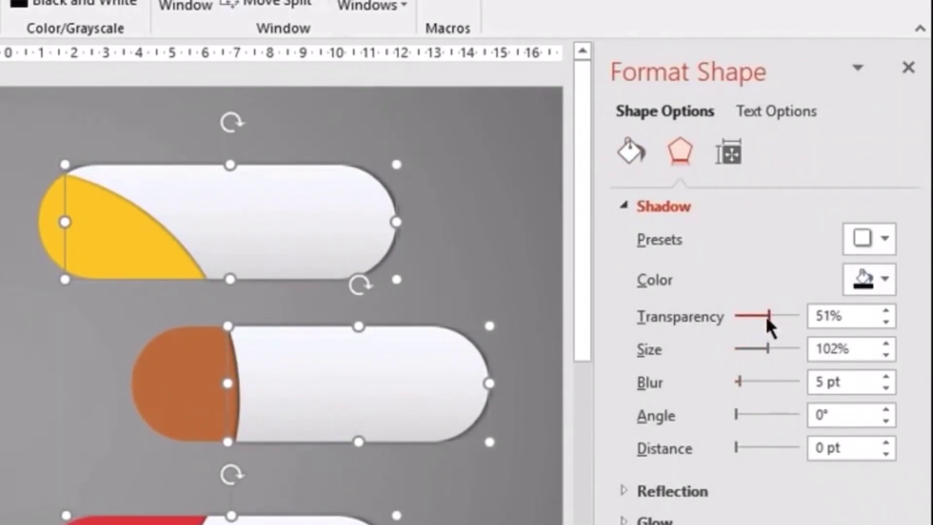
{"action": "left_click_drag", "start_coordinate": [744, 382], "coordinate": [757, 382]}
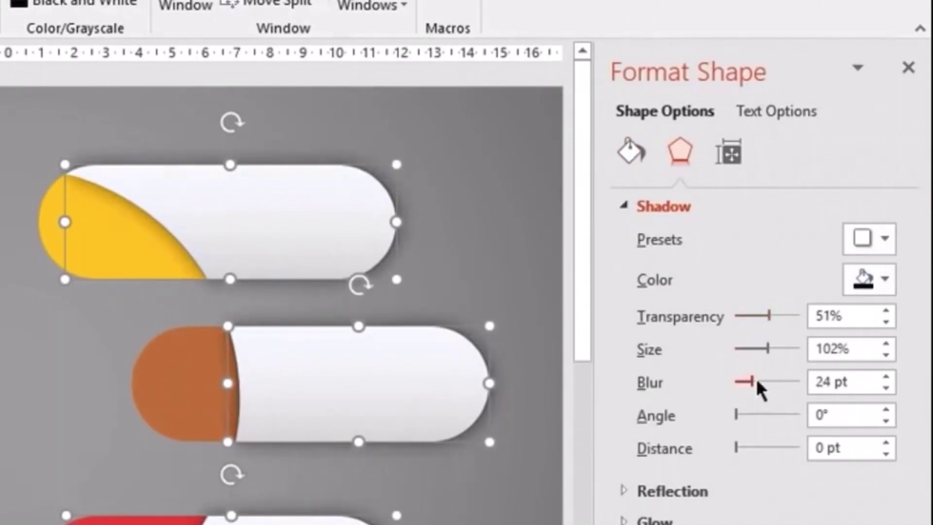
Bring the chess icons to the front and enlarge them to size 32
{"action": "left_click", "coordinate": [908, 68]}
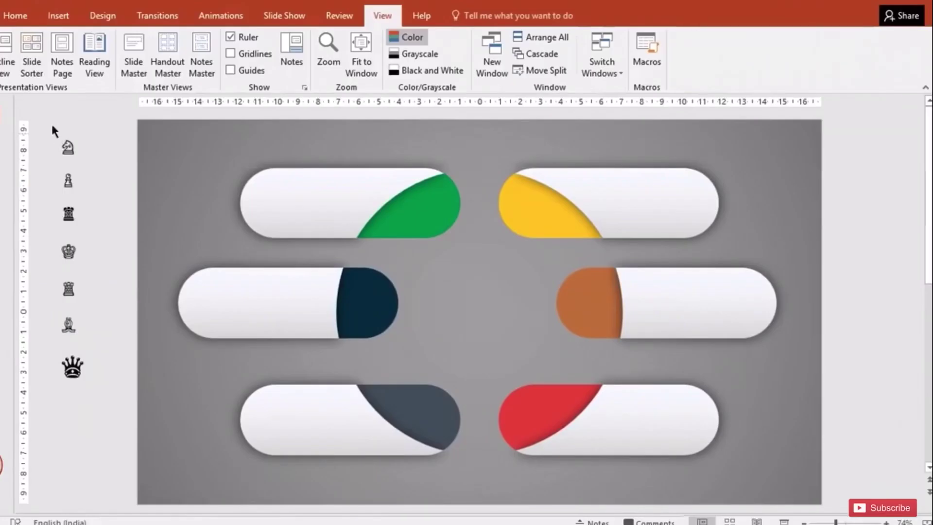
{"action": "left_click_drag", "start_coordinate": [51, 122], "coordinate": [107, 398]}
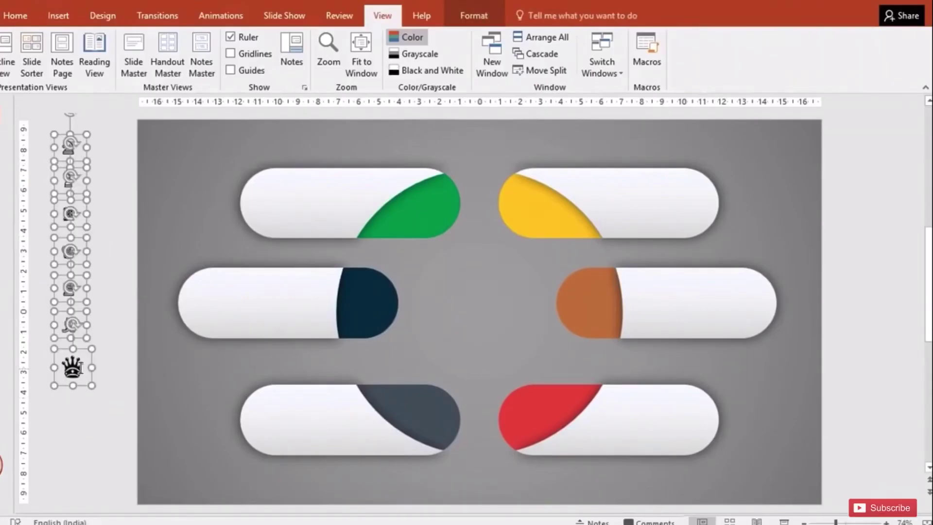
{"action": "right_click", "coordinate": [79, 353]}
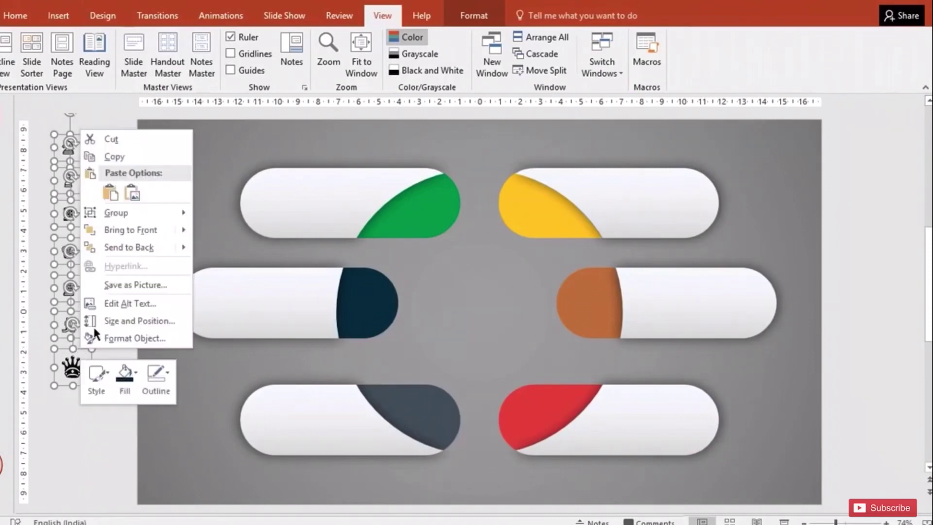
{"action": "left_click", "coordinate": [111, 220]}
{"action": "left_click", "coordinate": [113, 224]}
{"action": "left_click_drag", "start_coordinate": [51, 120], "coordinate": [103, 335]}
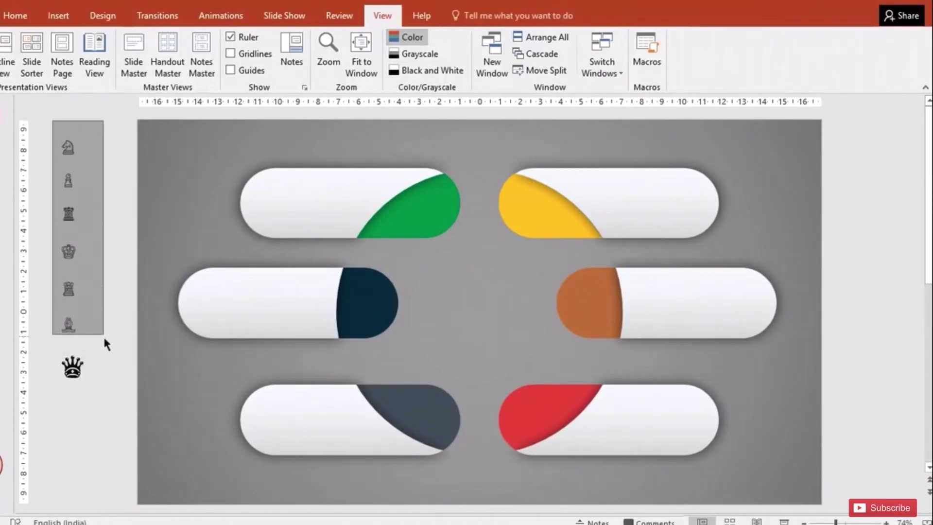
{"action": "left_click", "coordinate": [15, 15]}
{"action": "left_click", "coordinate": [271, 43]}
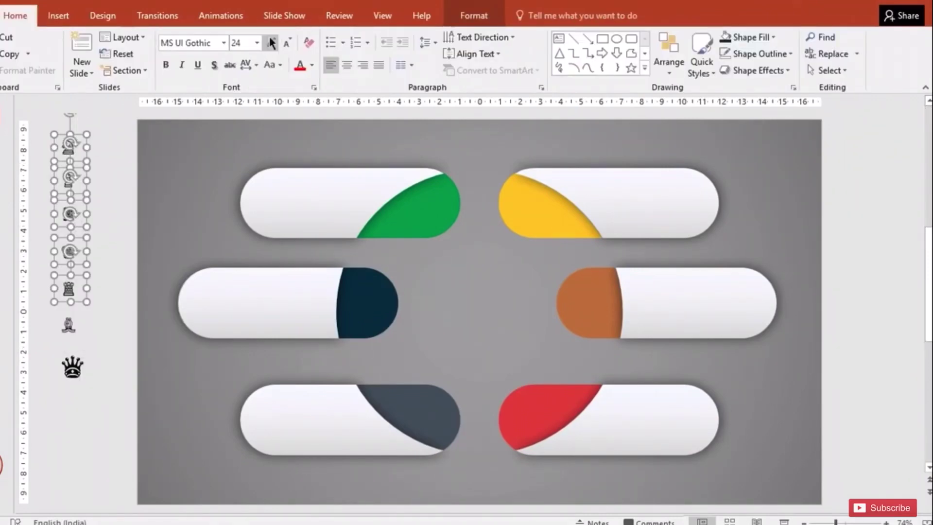
{"action": "left_click", "coordinate": [271, 42]}
{"action": "left_click", "coordinate": [92, 136]}
Place knight, pawn, rook, king, rook and bishop on the yellow, orange, red, grey, navy and green pills
{"action": "left_click_drag", "start_coordinate": [79, 139], "coordinate": [699, 197]}
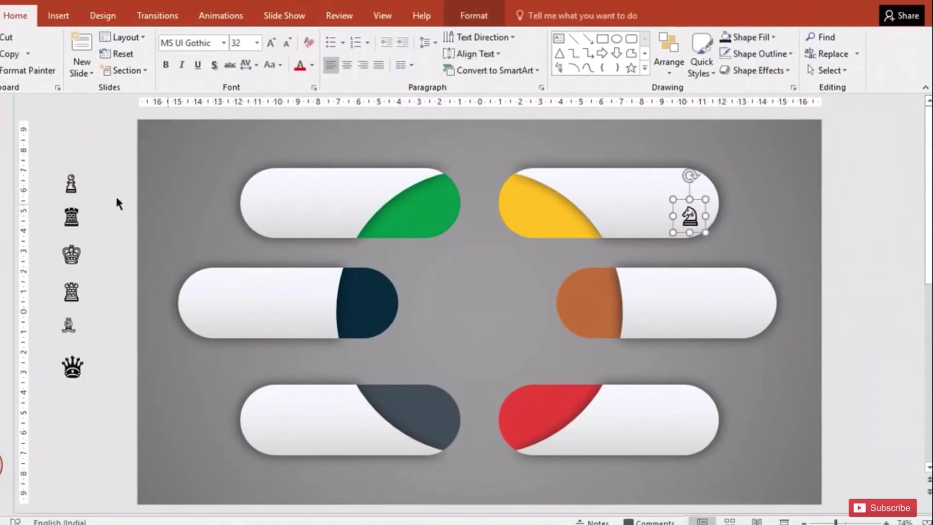
{"action": "left_click_drag", "start_coordinate": [71, 183], "coordinate": [757, 302]}
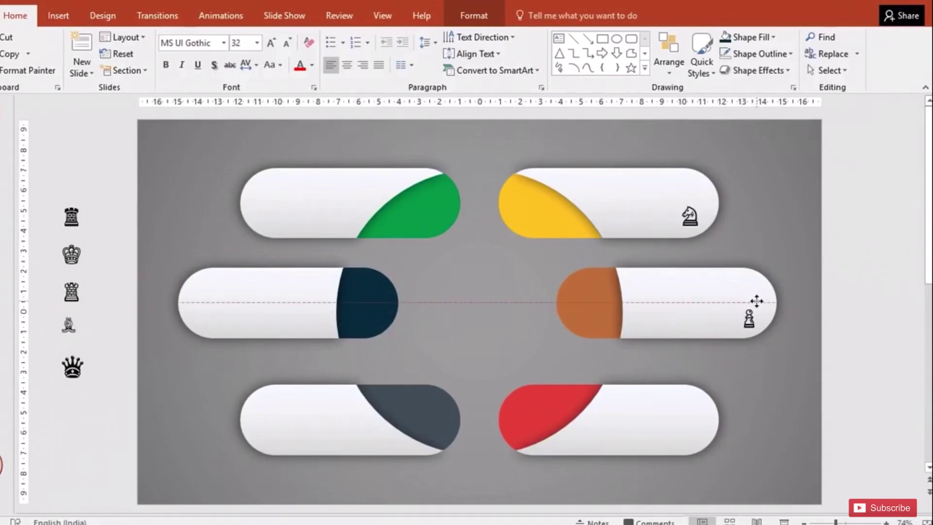
{"action": "mouse_move", "coordinate": [72, 217]}
{"action": "left_mouse_down"}
{"action": "mouse_move", "coordinate": [656, 380]}
{"action": "mouse_move", "coordinate": [701, 421]}
{"action": "left_mouse_up"}
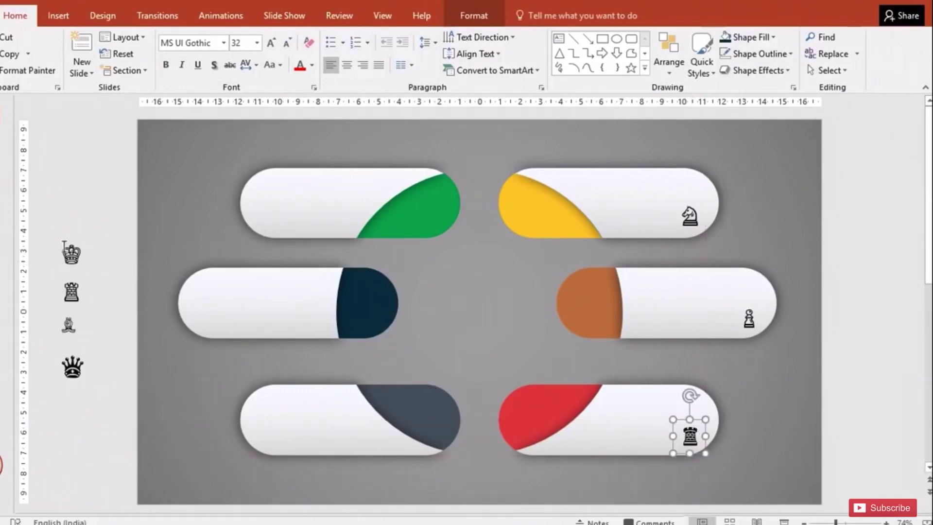
{"action": "left_click_drag", "start_coordinate": [68, 251], "coordinate": [279, 425]}
{"action": "mouse_move", "coordinate": [71, 292]}
{"action": "left_mouse_down"}
{"action": "mouse_move", "coordinate": [189, 286]}
{"action": "mouse_move", "coordinate": [210, 298]}
{"action": "left_mouse_up"}
{"action": "left_click", "coordinate": [71, 320]}
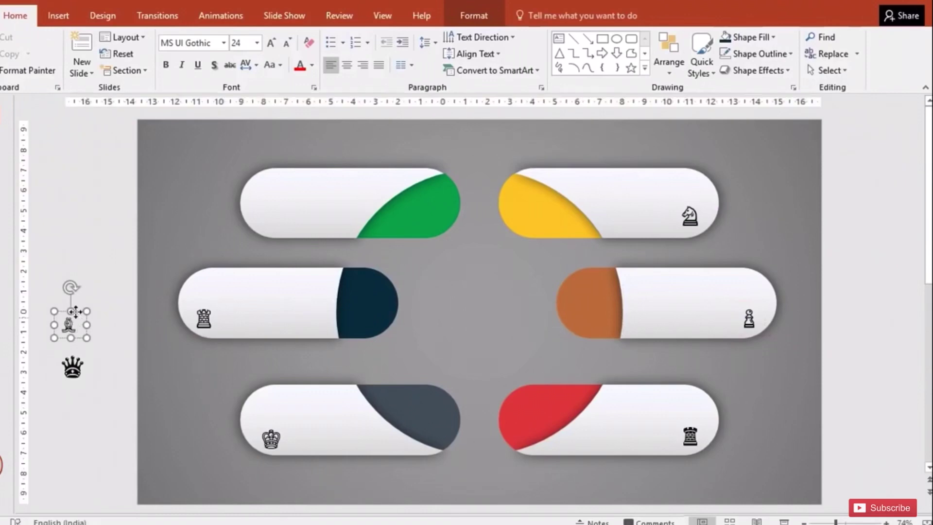
{"action": "mouse_move", "coordinate": [74, 317]}
{"action": "left_mouse_down"}
{"action": "mouse_move", "coordinate": [249, 200]}
{"action": "mouse_move", "coordinate": [274, 205]}
{"action": "left_mouse_up"}
{"action": "left_click", "coordinate": [271, 44]}
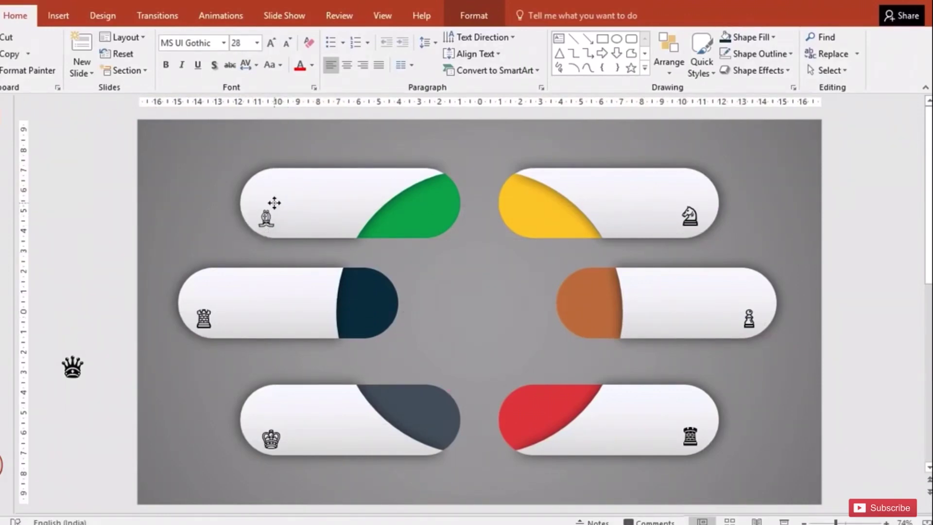
Make the queen icon white and move it to the slide centre
{"action": "left_click", "coordinate": [72, 366]}
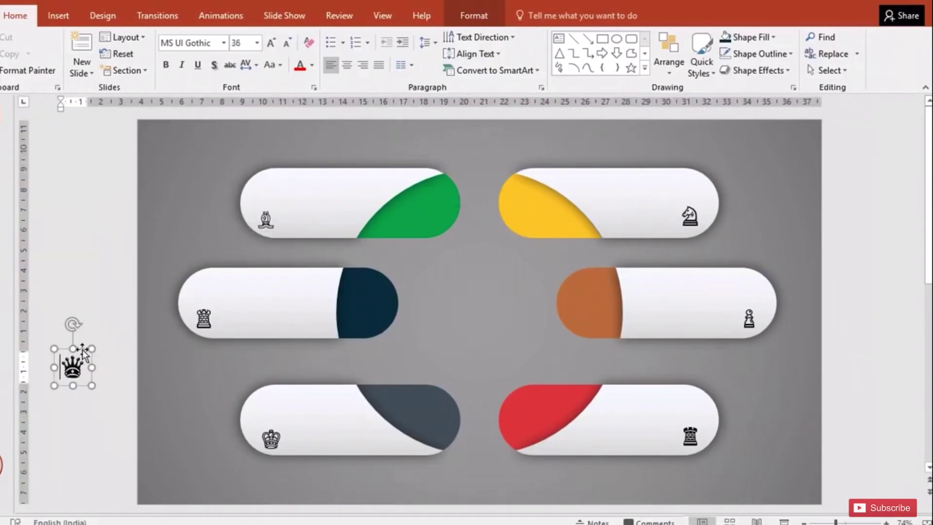
{"action": "left_click", "coordinate": [311, 65]}
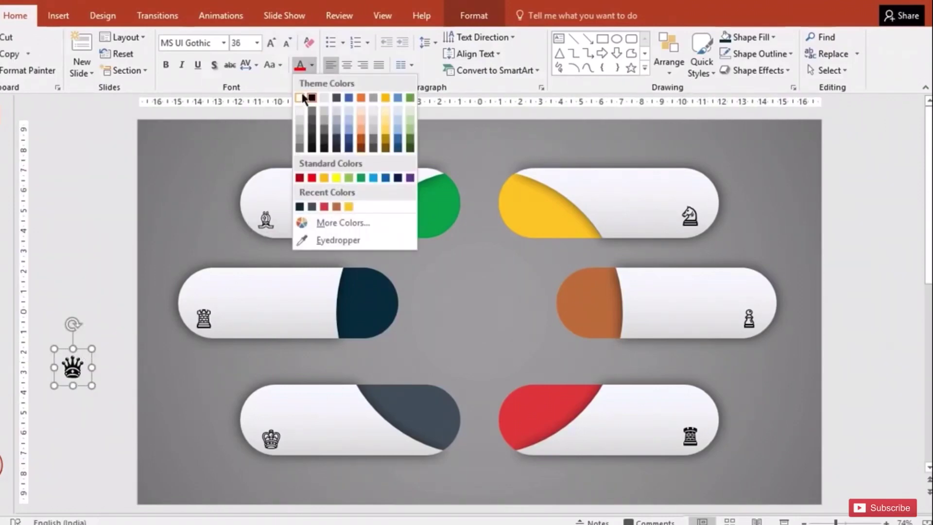
{"action": "left_click", "coordinate": [300, 98]}
{"action": "left_click", "coordinate": [271, 43]}
{"action": "left_click", "coordinate": [271, 43]}
{"action": "left_click", "coordinate": [271, 43]}
{"action": "left_click", "coordinate": [271, 43]}
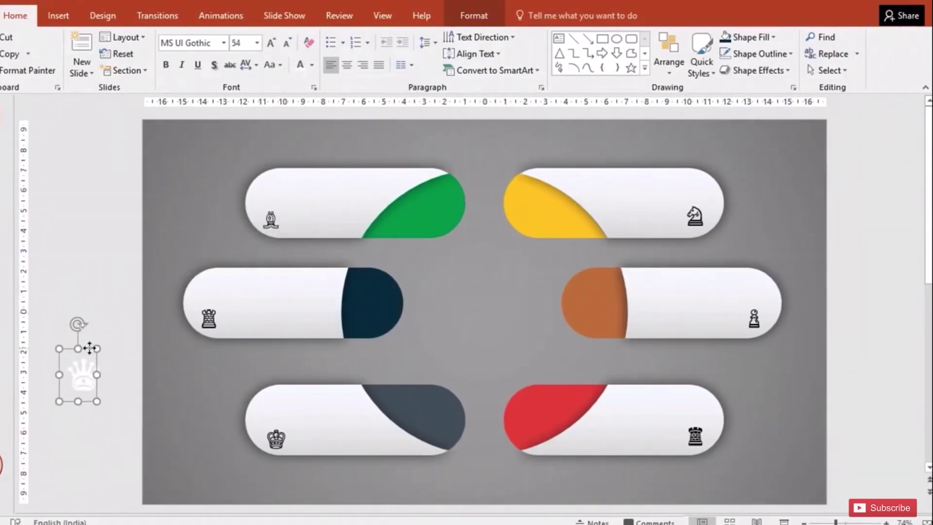
{"action": "left_click_drag", "start_coordinate": [90, 348], "coordinate": [492, 275]}
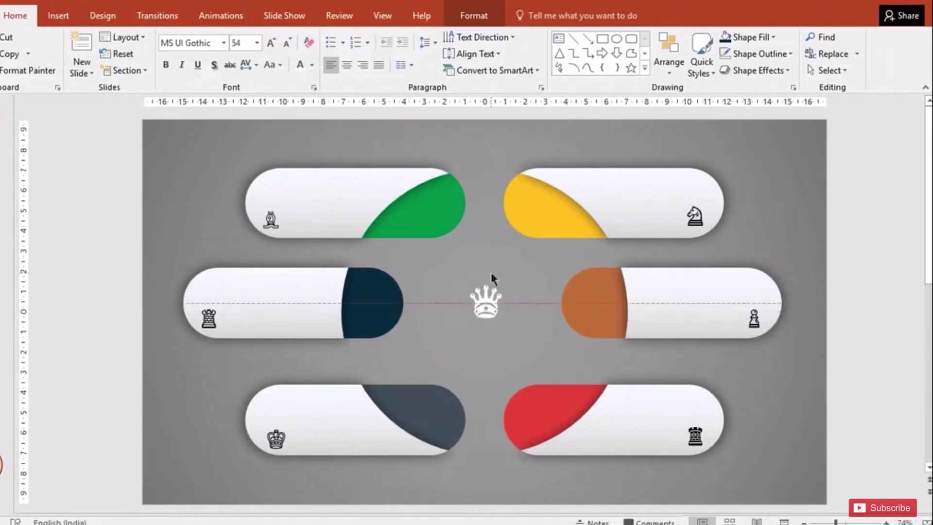
Enlarge the queen to size 72 and nudge it centred above the middle row
{"action": "left_click", "coordinate": [270, 43]}
{"action": "left_click", "coordinate": [271, 43]}
{"action": "left_click", "coordinate": [271, 43]}
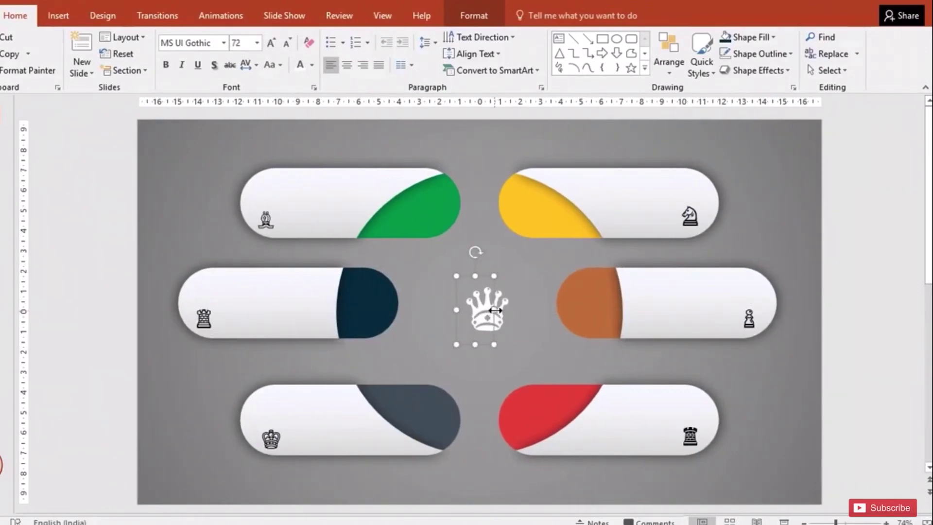
{"action": "left_click_drag", "start_coordinate": [494, 310], "coordinate": [531, 310]}
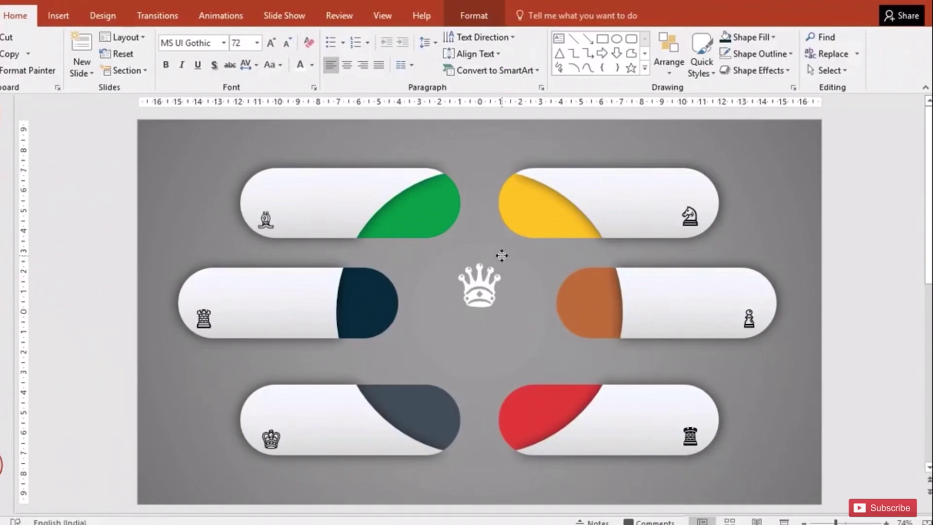
{"action": "left_click_drag", "start_coordinate": [509, 277], "coordinate": [504, 253]}
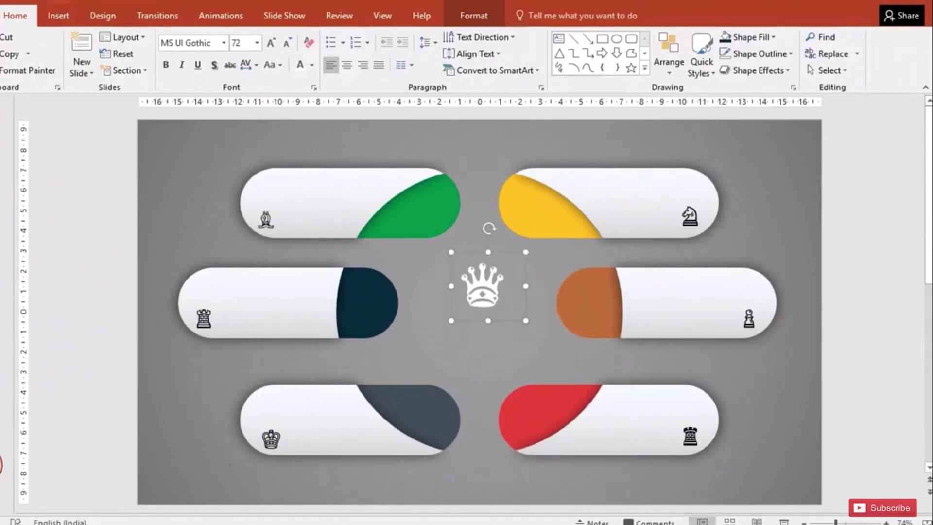
{"action": "key", "text": "Left"}
{"action": "key", "text": "Left"}
{"action": "key", "text": "Down"}
{"action": "key", "text": "Down"}
{"action": "key", "text": "Down"}
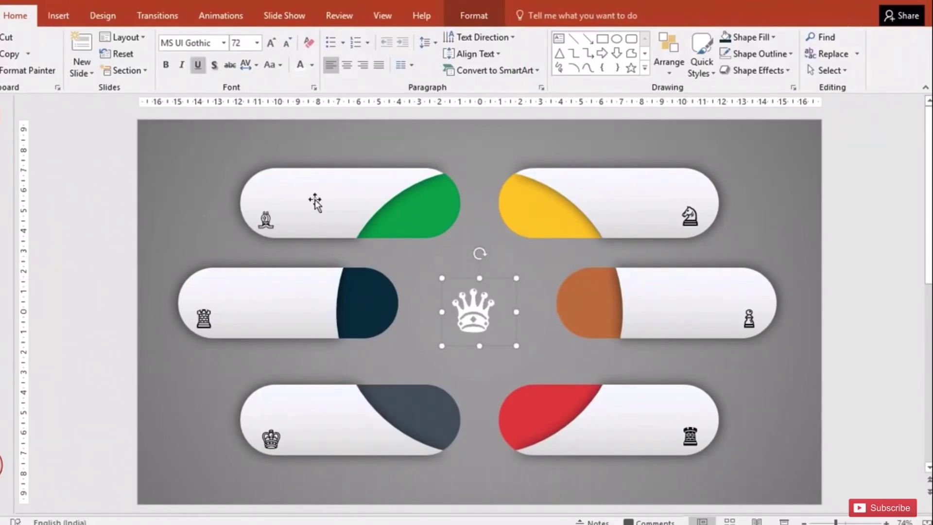
{"action": "left_click_drag", "start_coordinate": [488, 279], "coordinate": [502, 243]}
Paste the number 1 onto the yellow end and set it to Arial size 40
{"action": "left_click", "coordinate": [383, 16]}
{"action": "left_click", "coordinate": [244, 71]}
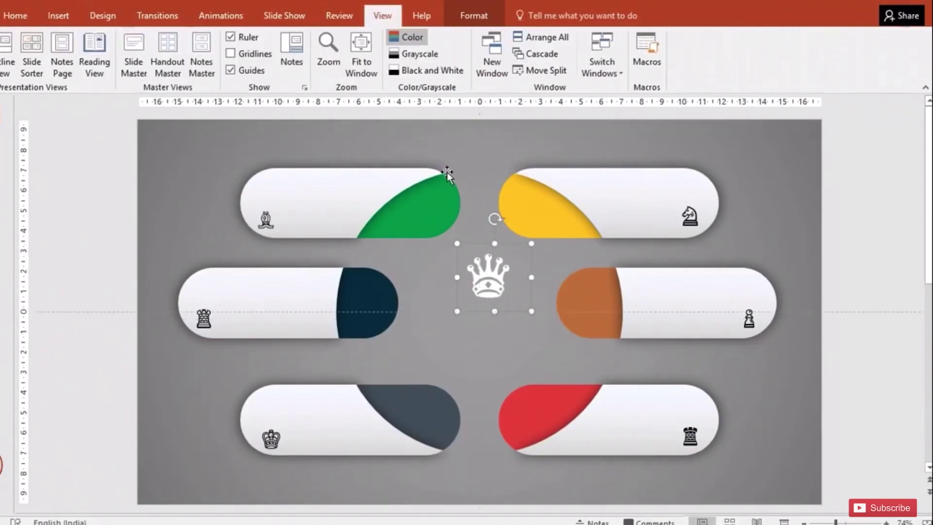
{"action": "key", "text": "alt+F9"}
{"action": "key", "text": "ctrl+v"}
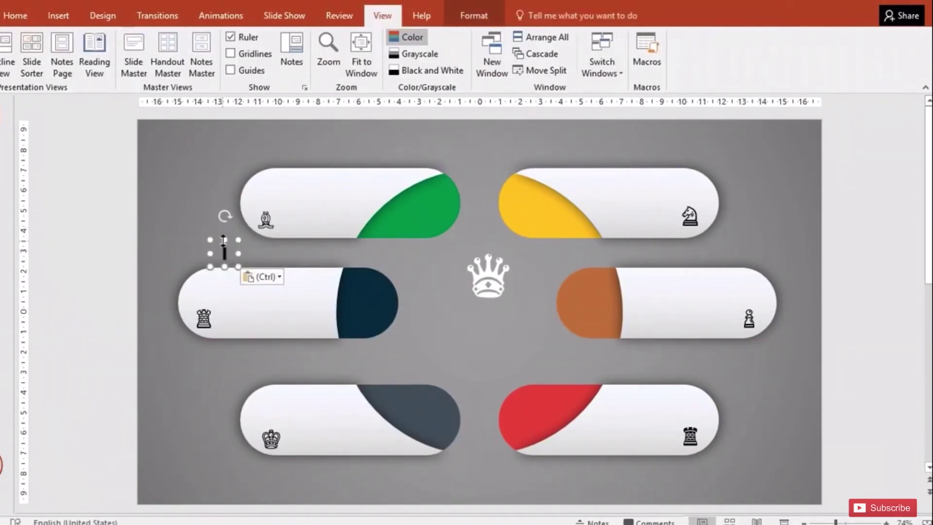
{"action": "left_click_drag", "start_coordinate": [231, 242], "coordinate": [541, 204]}
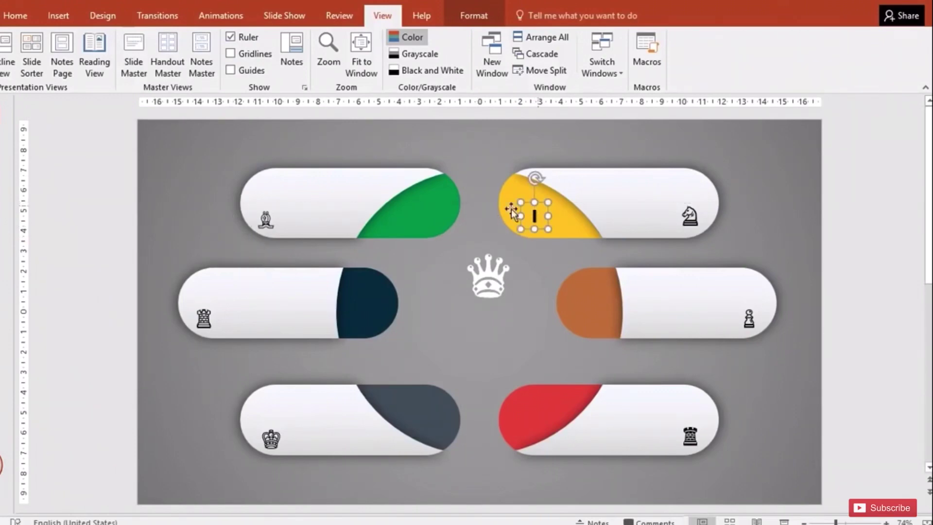
{"action": "left_click", "coordinate": [16, 16]}
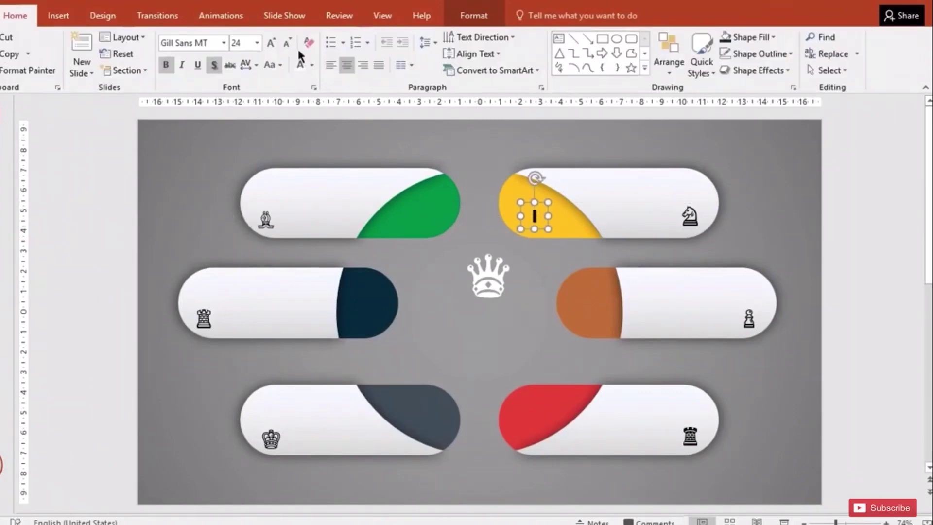
{"action": "left_click", "coordinate": [271, 43]}
{"action": "left_click", "coordinate": [271, 43]}
{"action": "left_click", "coordinate": [271, 43]}
{"action": "left_click", "coordinate": [270, 42]}
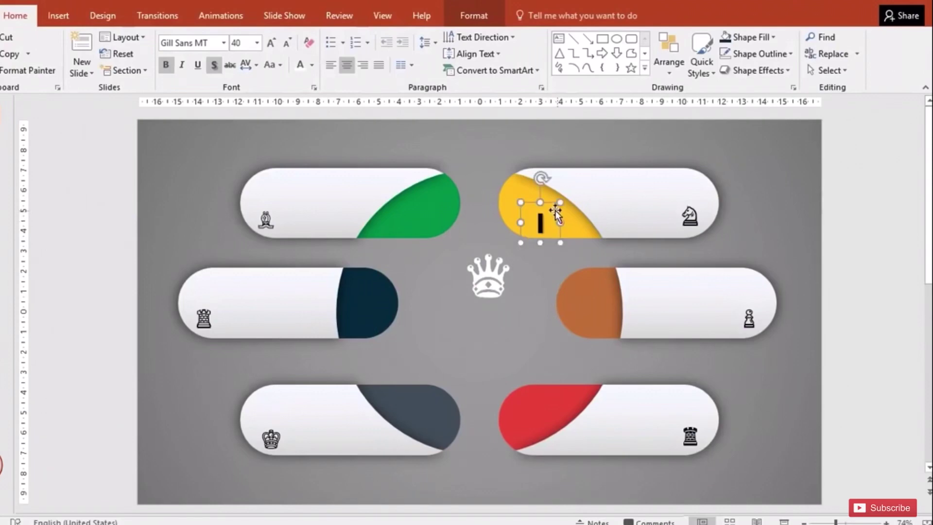
{"action": "left_click_drag", "start_coordinate": [549, 201], "coordinate": [540, 191]}
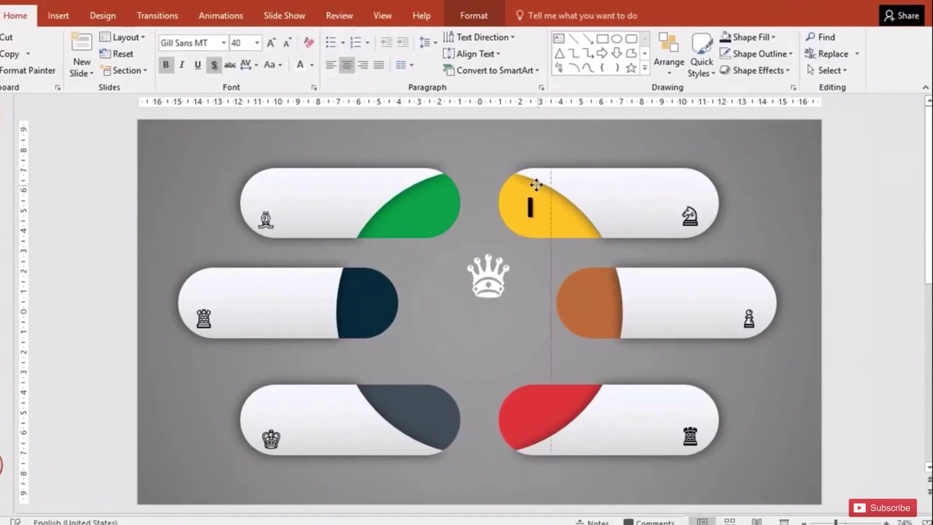
{"action": "left_click", "coordinate": [188, 43]}
{"action": "type", "text": "Arial"}
{"action": "key", "text": "Return"}
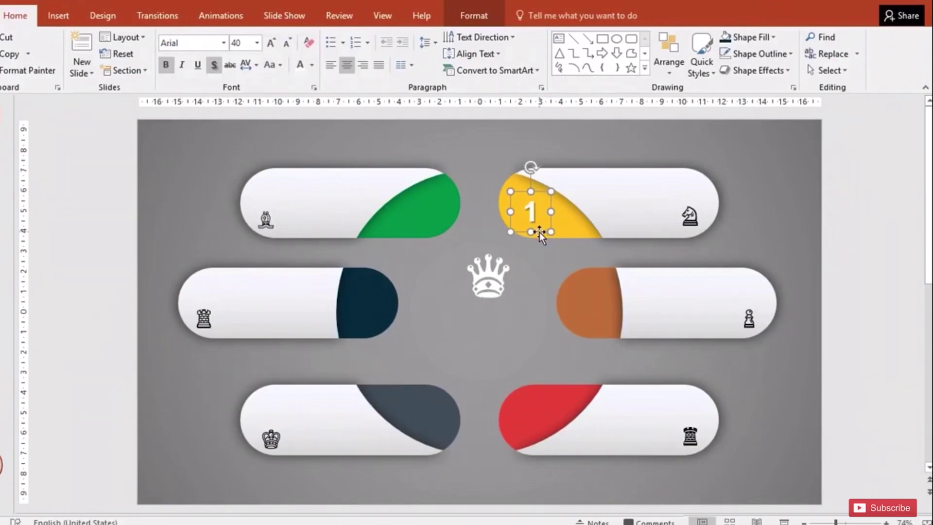
Copy the number onto the orange and red ends, retyping them as 2 and 3
{"action": "left_click_drag", "start_coordinate": [540, 232], "coordinate": [595, 327]}
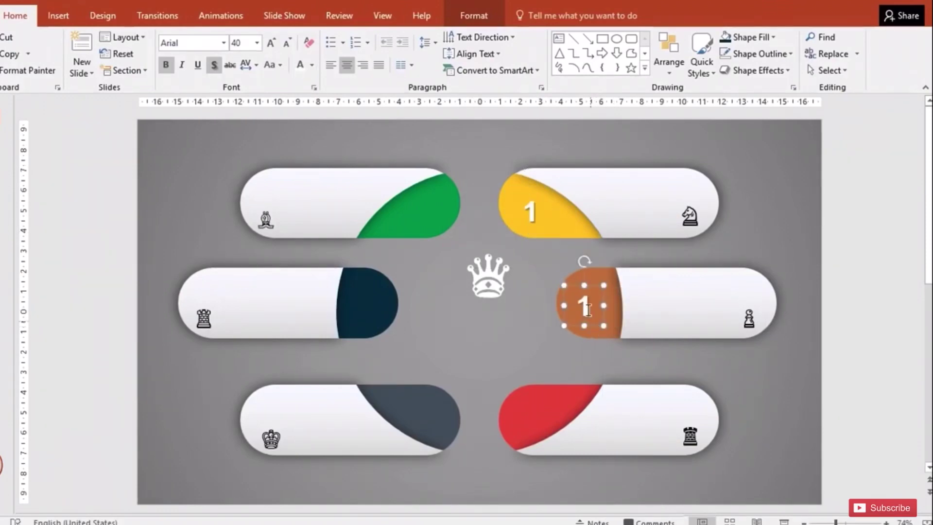
{"action": "left_click", "coordinate": [588, 310]}
{"action": "key", "text": "BackSpace"}
{"action": "type", "text": "2"}
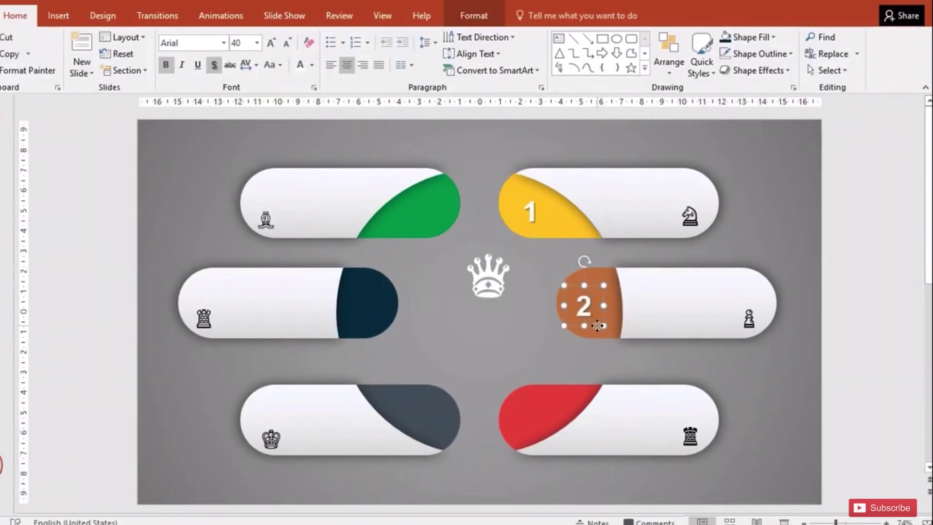
{"action": "left_click_drag", "start_coordinate": [598, 328], "coordinate": [549, 440]}
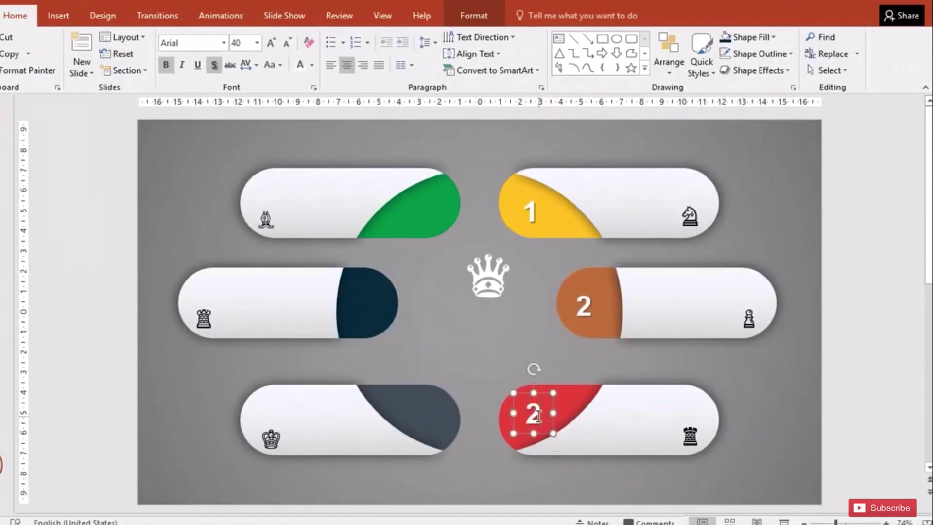
{"action": "double_click", "coordinate": [544, 426]}
{"action": "type", "text": "3"}
{"action": "left_click", "coordinate": [548, 435]}
Copy numbers 4, 5 and 6 onto the dark grey, navy and green ends
{"action": "left_click_drag", "start_coordinate": [547, 436], "coordinate": [432, 426]}
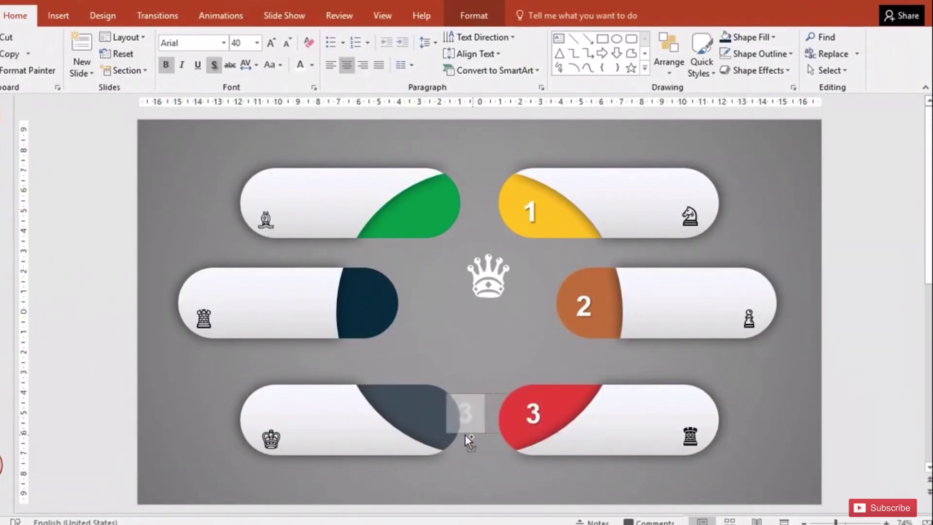
{"action": "double_click", "coordinate": [432, 426]}
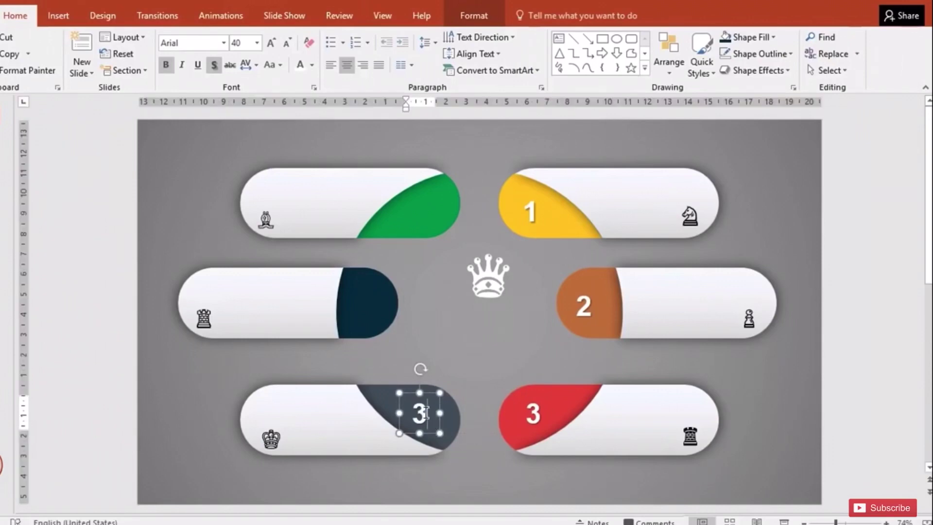
{"action": "key", "text": "BackSpace"}
{"action": "mouse_move", "coordinate": [431, 439]}
{"action": "left_mouse_down"}
{"action": "mouse_move", "coordinate": [375, 323]}
{"action": "mouse_move", "coordinate": [439, 231]}
{"action": "left_mouse_up"}
{"action": "double_click", "coordinate": [378, 328]}
{"action": "key", "text": "BackSpace"}
{"action": "type", "text": "5"}
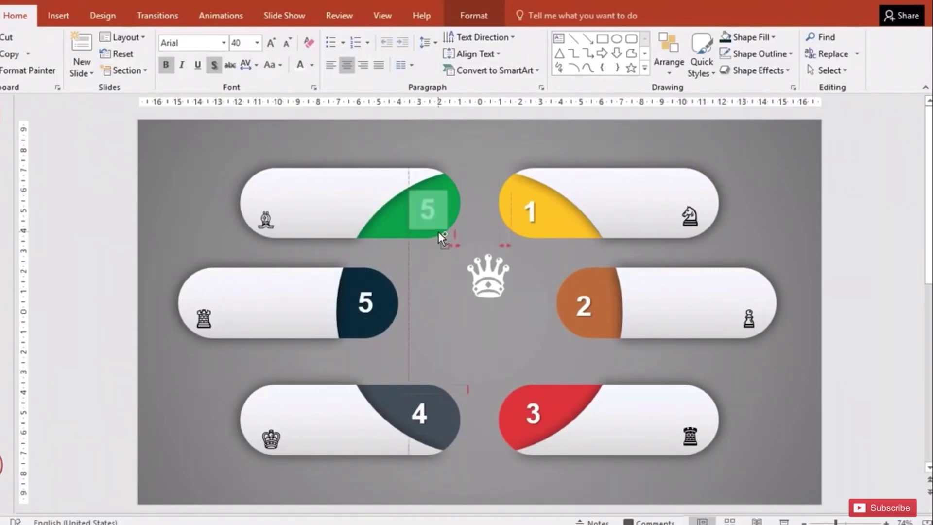
{"action": "left_click_drag", "start_coordinate": [438, 232], "coordinate": [439, 232]}
{"action": "left_click", "coordinate": [432, 208]}
{"action": "type", "text": "6"}
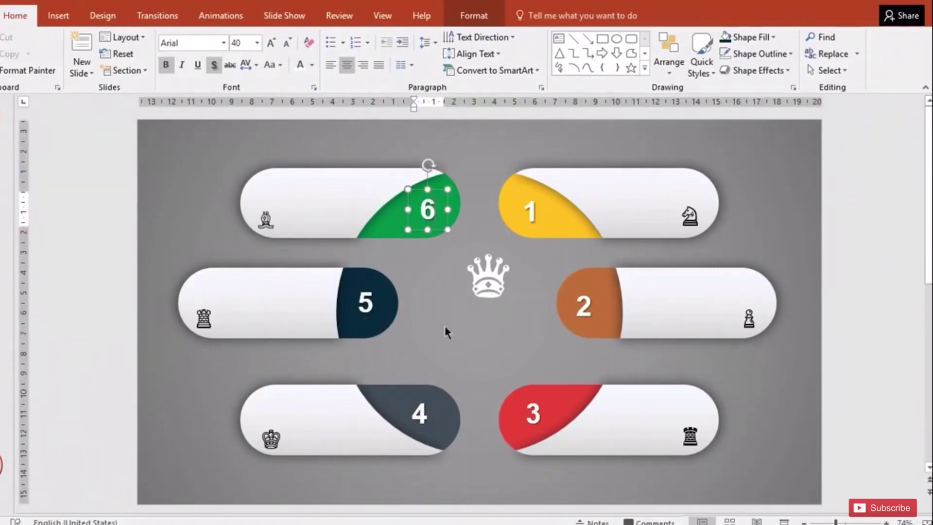
{"action": "left_click", "coordinate": [445, 327]}
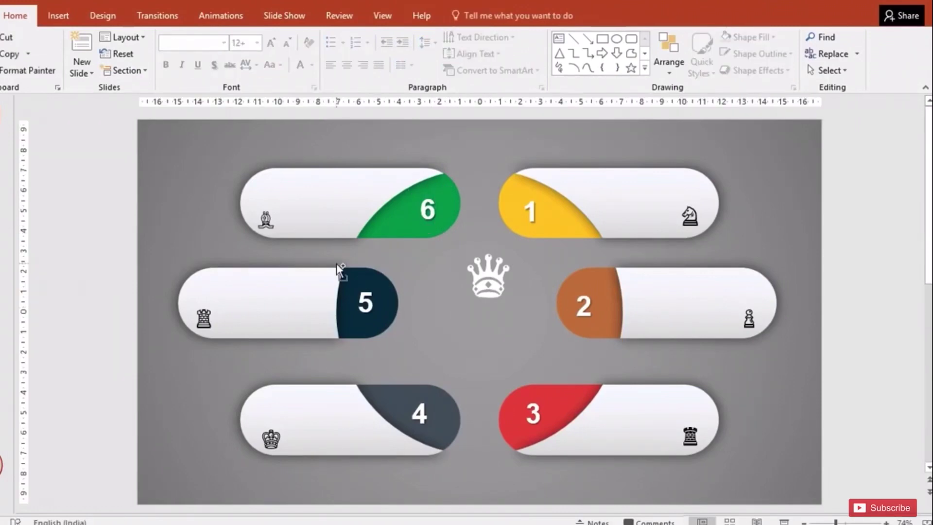
Paste the TITLE text block onto pill 6 and copy it onto pill 5
{"action": "key", "text": "ctrl+v"}
{"action": "mouse_move", "coordinate": [266, 279]}
{"action": "left_mouse_down"}
{"action": "mouse_move", "coordinate": [345, 200]}
{"action": "mouse_move", "coordinate": [651, 220]}
{"action": "left_mouse_up"}
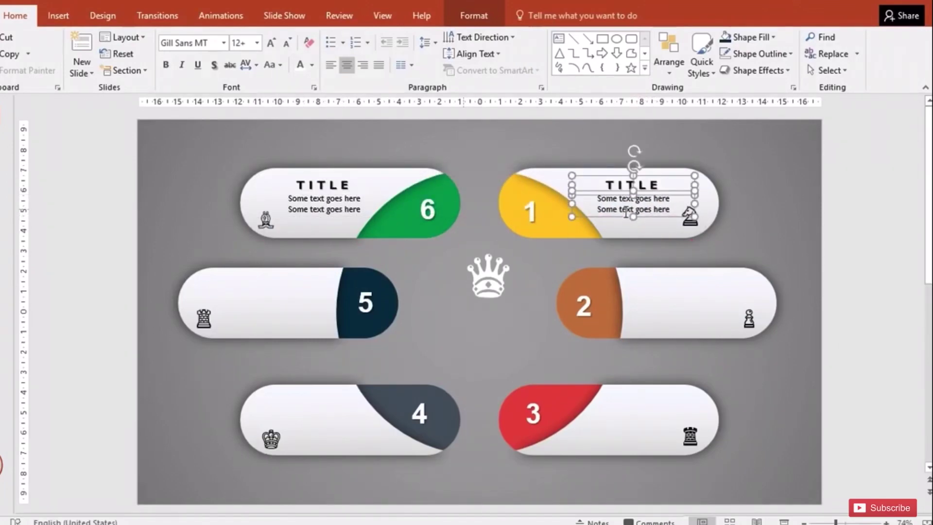
{"action": "mouse_move", "coordinate": [627, 227]}
{"action": "left_mouse_down"}
{"action": "mouse_move", "coordinate": [261, 323]}
{"action": "mouse_move", "coordinate": [258, 315]}
{"action": "left_mouse_up"}
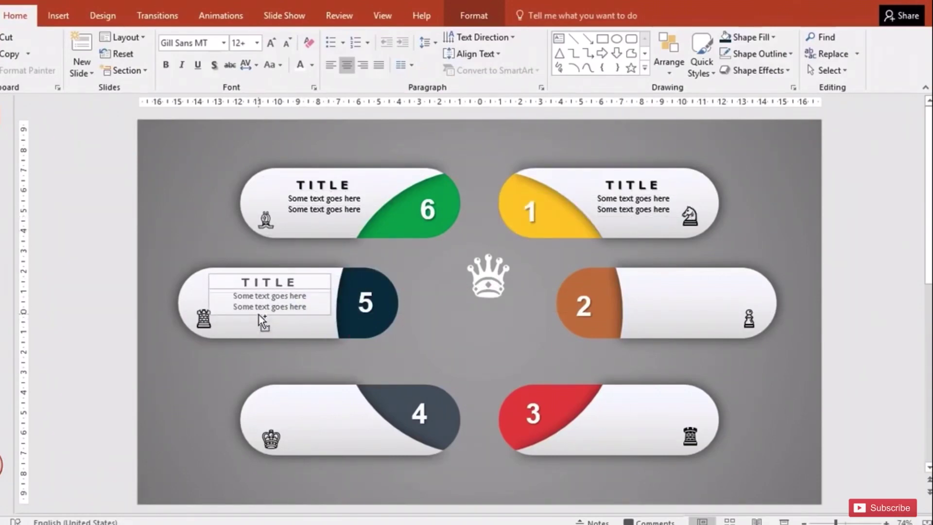
{"action": "left_click_drag", "start_coordinate": [258, 315], "coordinate": [259, 318]}
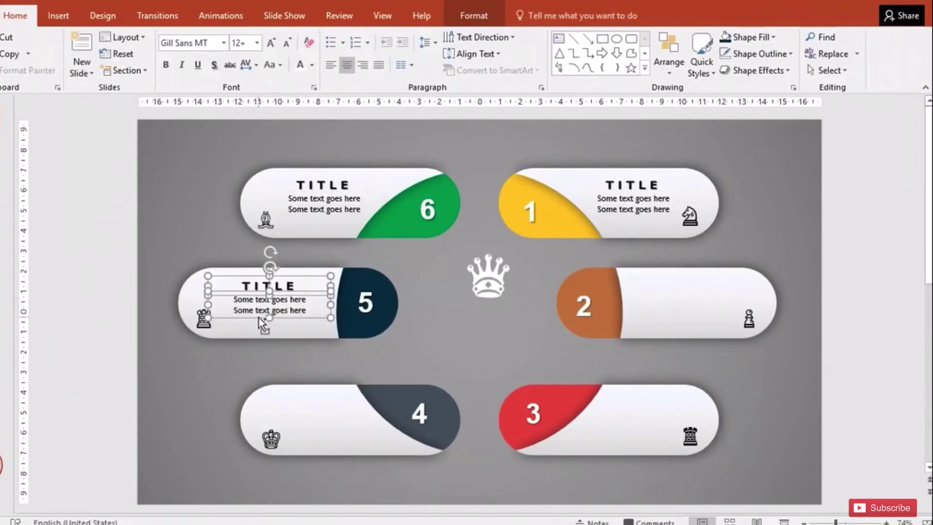
Copy the TITLE and body text block onto pills 2 and 4
{"action": "left_click_drag", "start_coordinate": [592, 316], "coordinate": [673, 317]}
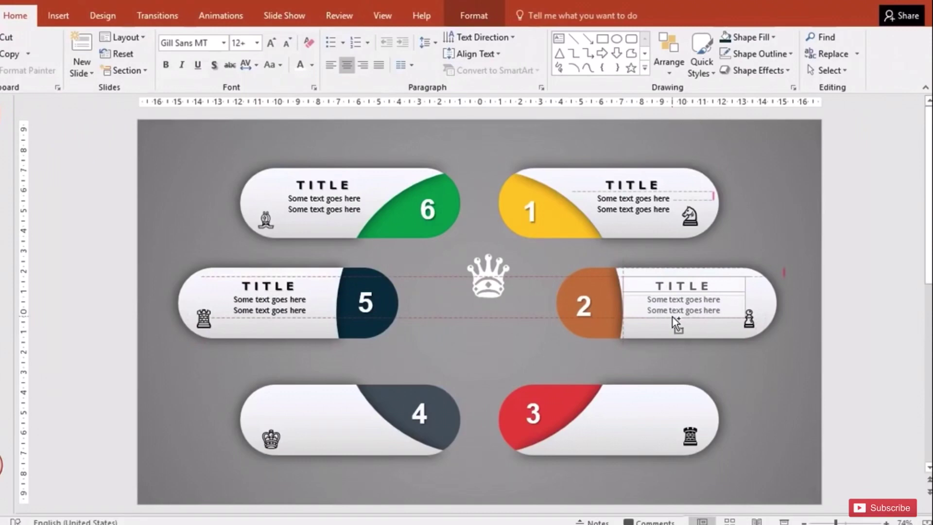
{"action": "left_click", "coordinate": [250, 306]}
{"action": "left_click", "coordinate": [245, 286], "text": "shift"}
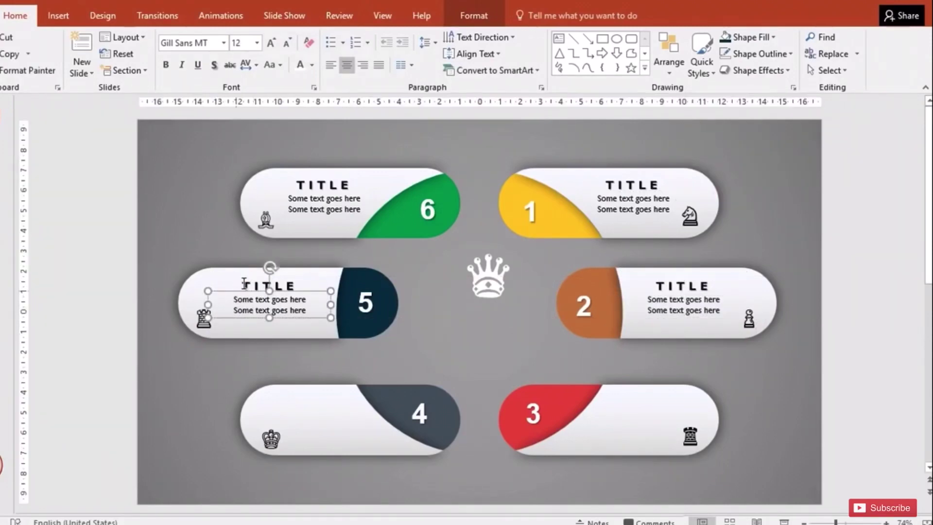
{"action": "left_click_drag", "start_coordinate": [250, 318], "coordinate": [306, 436]}
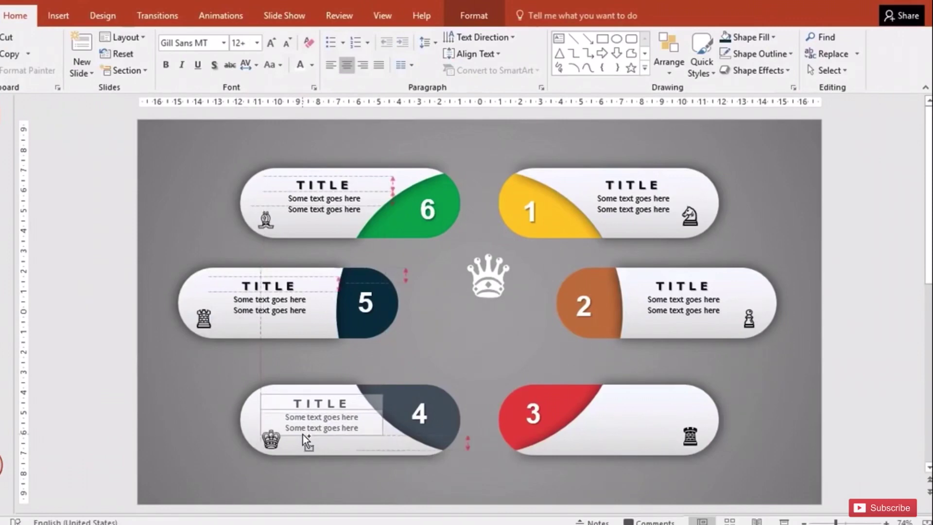
{"action": "left_click_drag", "start_coordinate": [306, 437], "coordinate": [628, 437]}
Paste 'PowerUP With POWERPOINT', colour it white, and centre it beneath the queen
{"action": "left_click", "coordinate": [457, 304]}
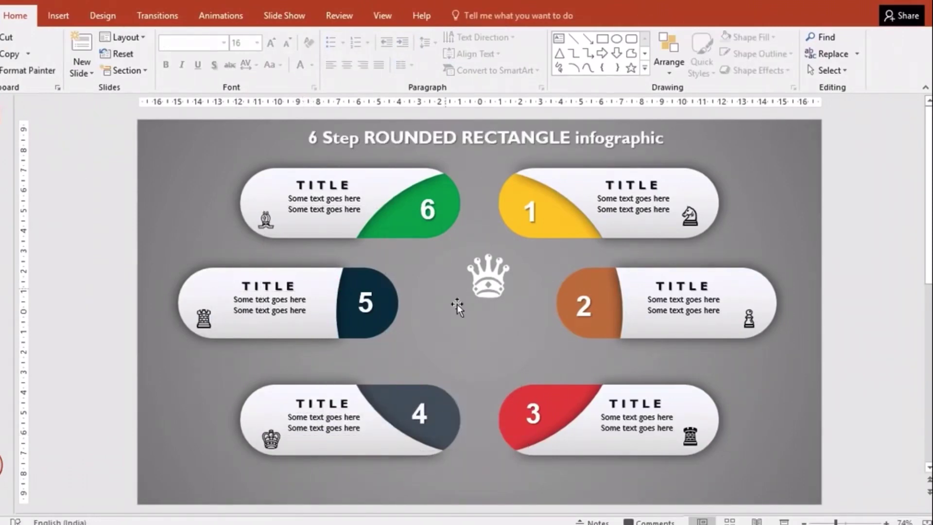
{"action": "key", "text": "ctrl+v"}
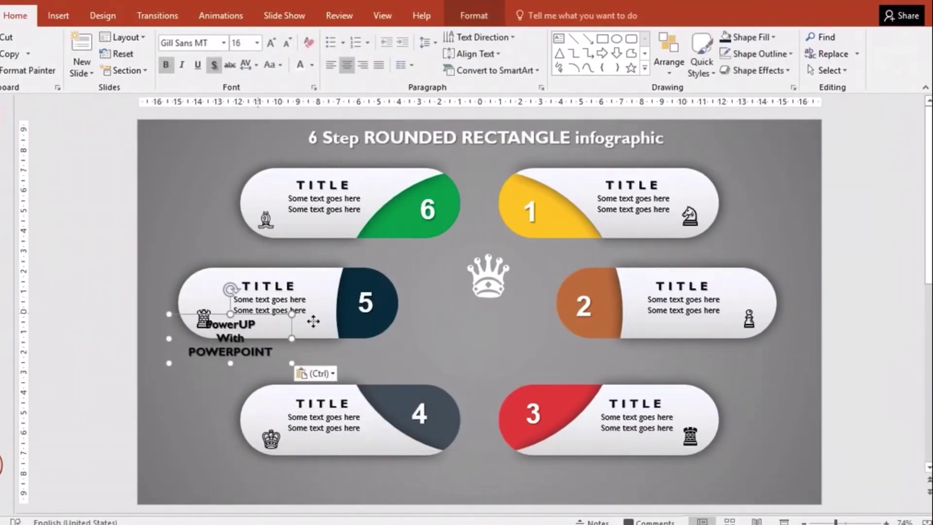
{"action": "left_click_drag", "start_coordinate": [314, 321], "coordinate": [511, 308]}
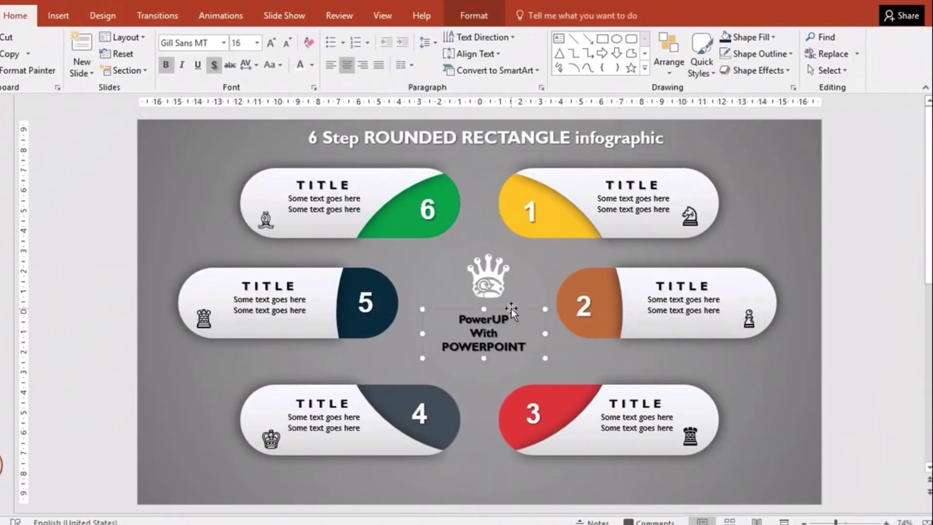
{"action": "left_click", "coordinate": [300, 64]}
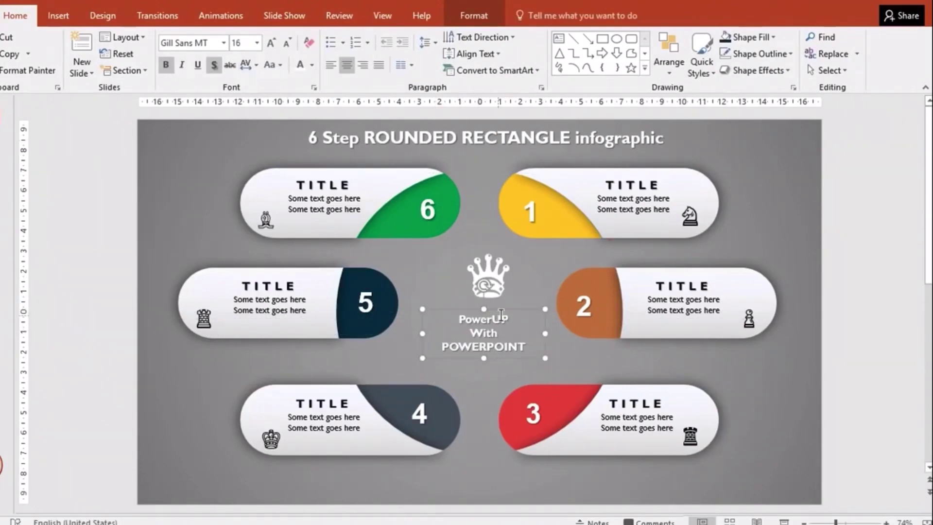
{"action": "left_click_drag", "start_coordinate": [506, 307], "coordinate": [510, 298]}
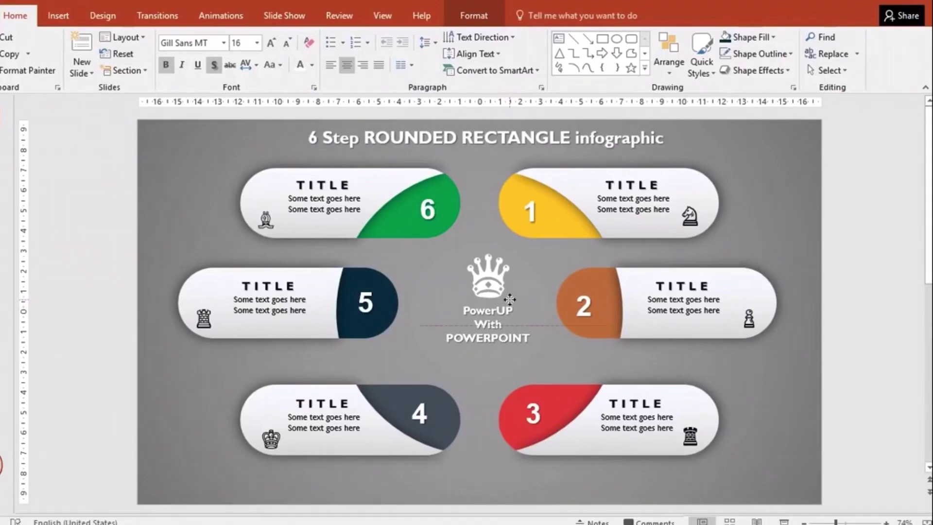
{"action": "left_click_drag", "start_coordinate": [509, 298], "coordinate": [507, 300]}
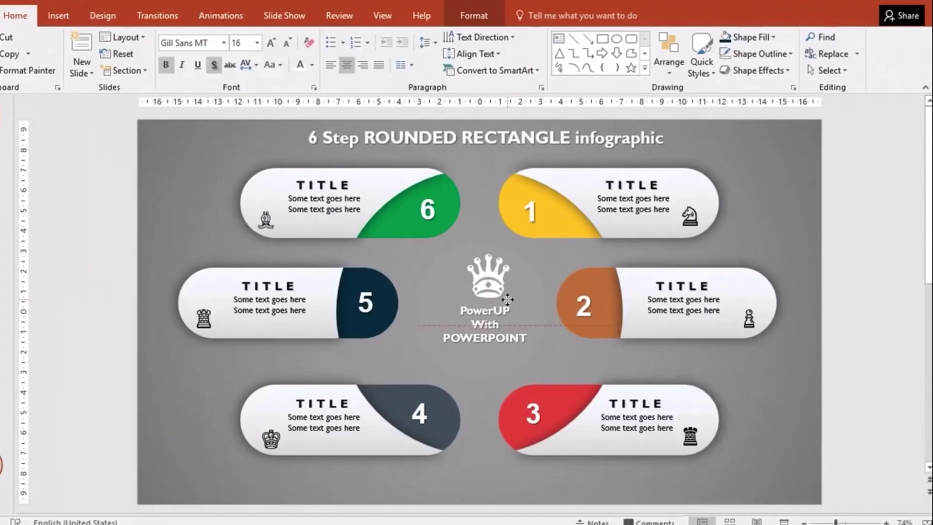
{"action": "left_click_drag", "start_coordinate": [508, 299], "coordinate": [508, 299]}
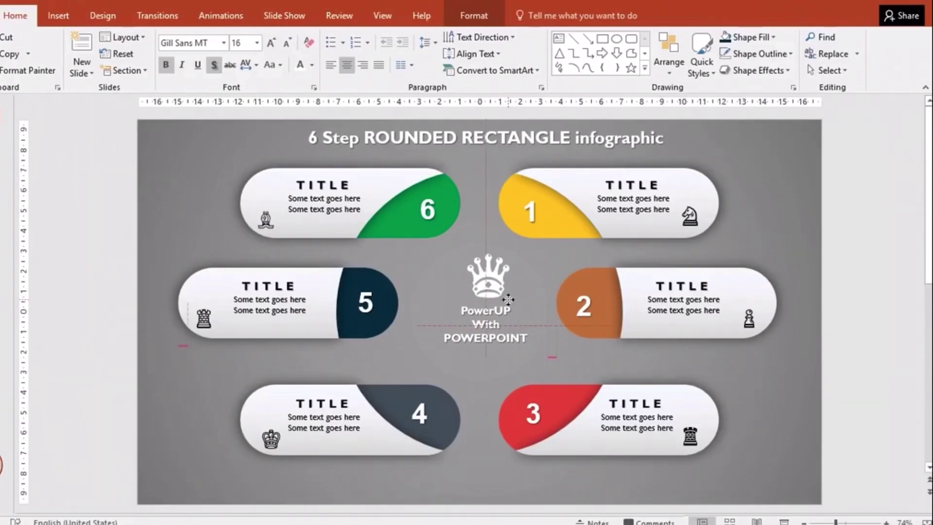